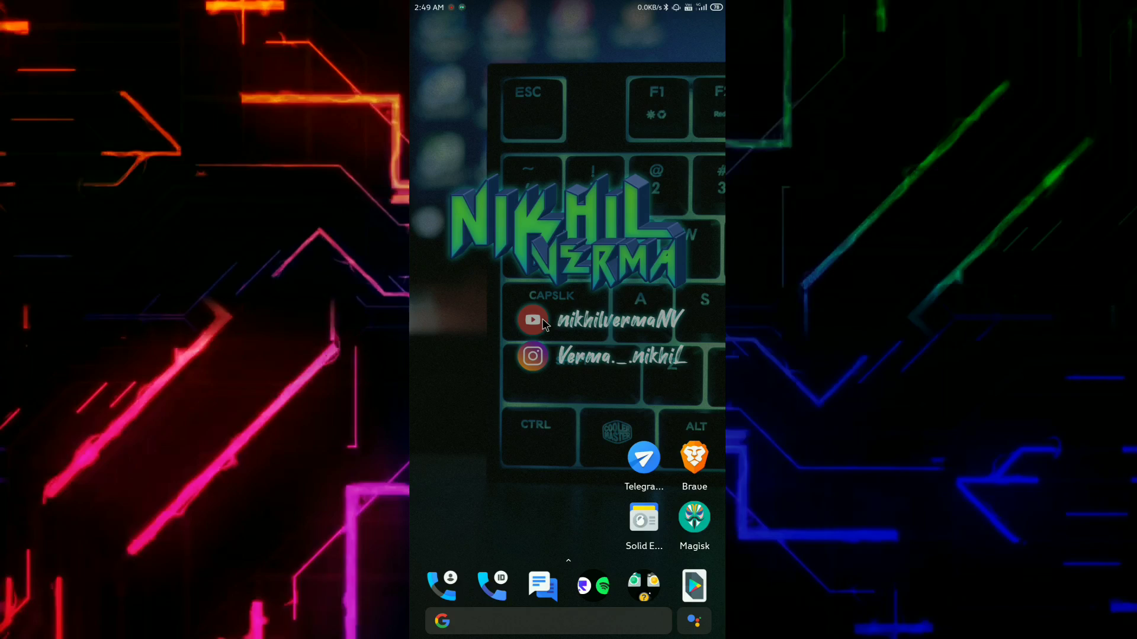
# Step: In Brave, open TaiChi's GitHub releases and decline the 5.8.2 apk download
pyautogui.click(693, 458)
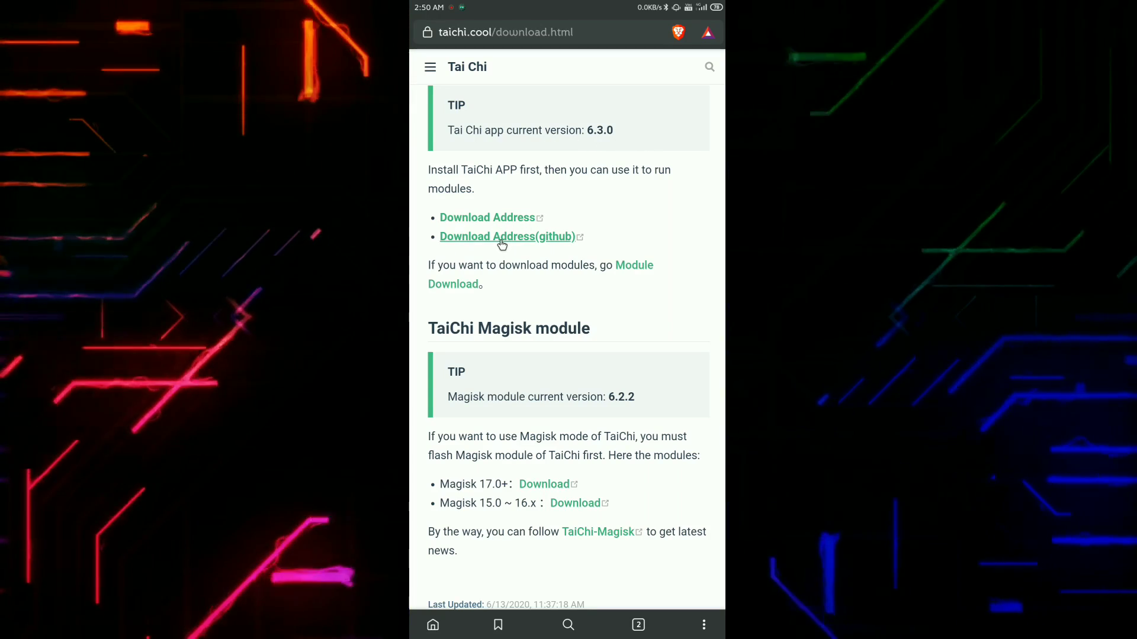
pyautogui.scroll(3, 501, 243)
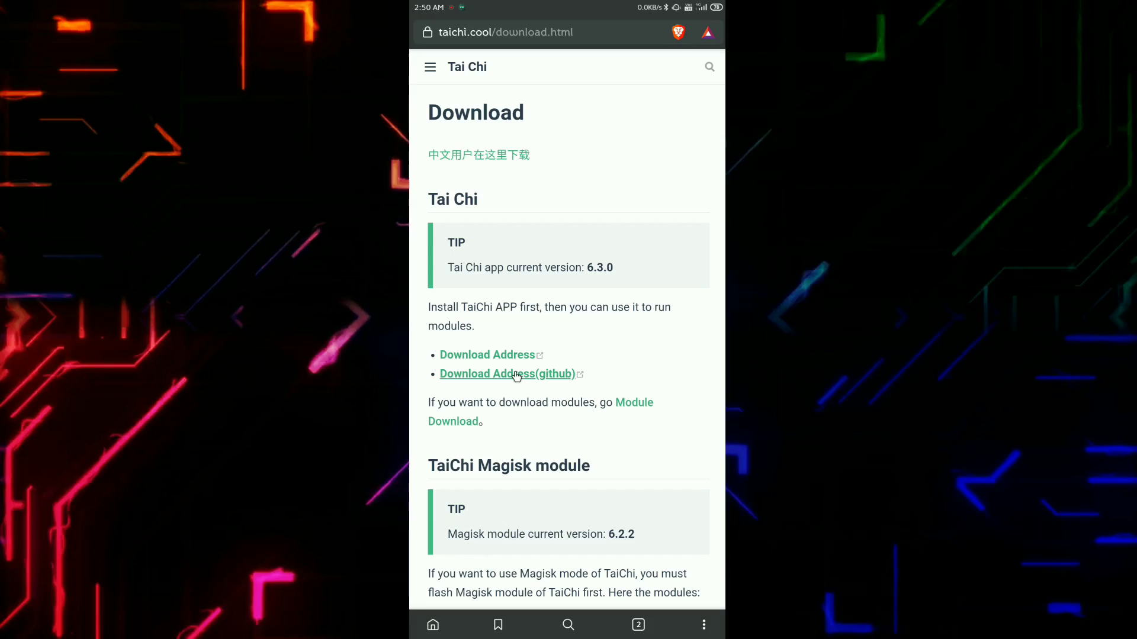
pyautogui.click(513, 374)
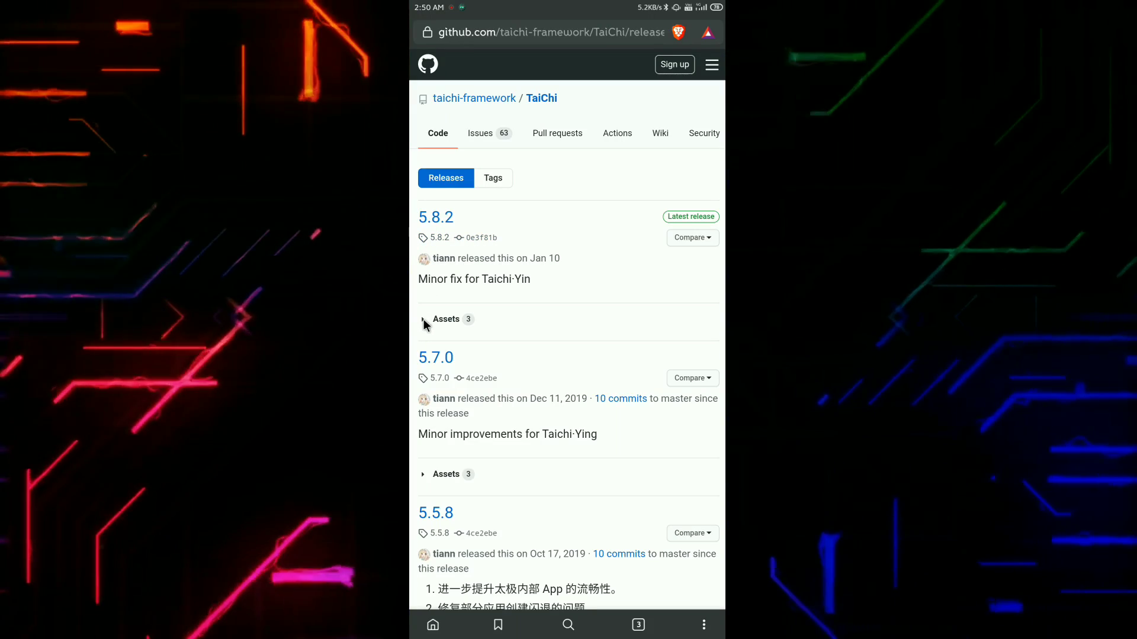
pyautogui.click(442, 320)
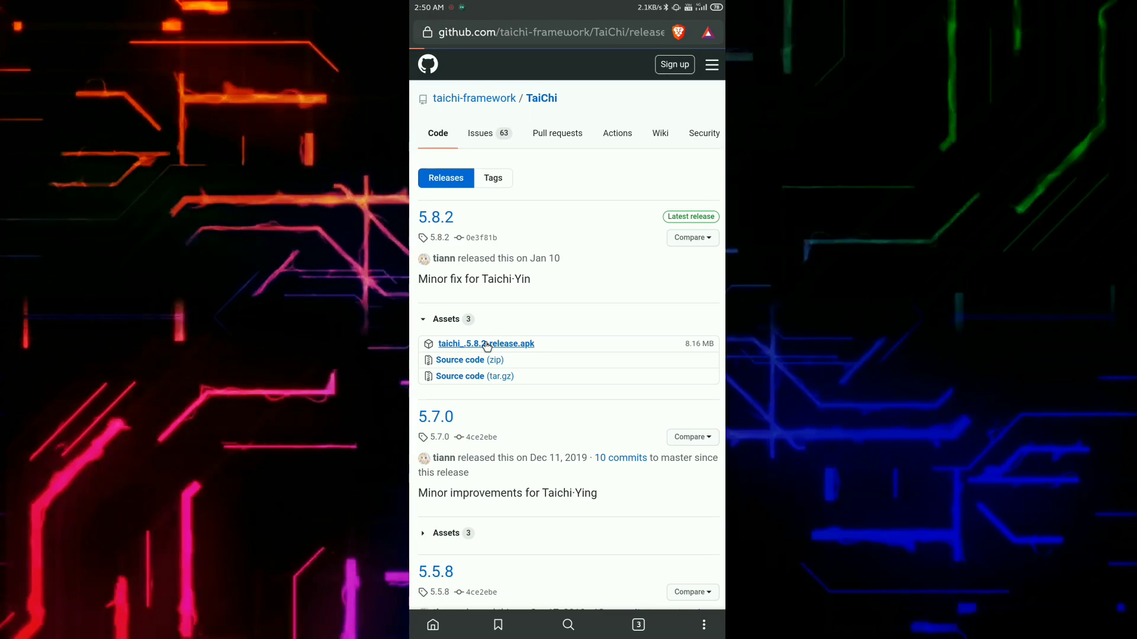
pyautogui.click(487, 345)
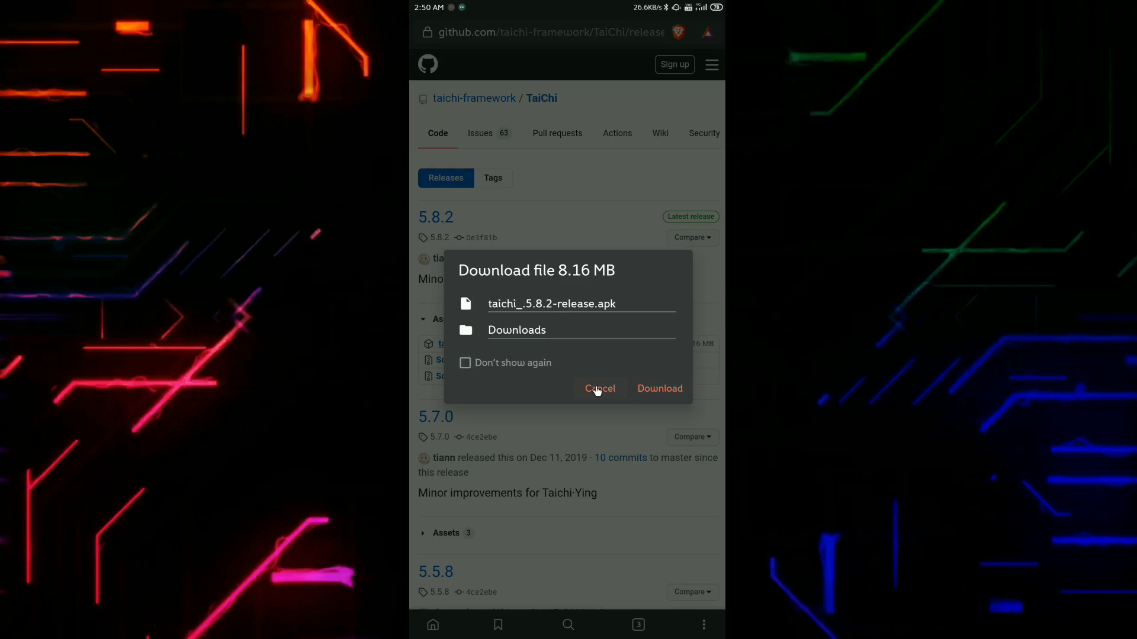
pyautogui.click(597, 389)
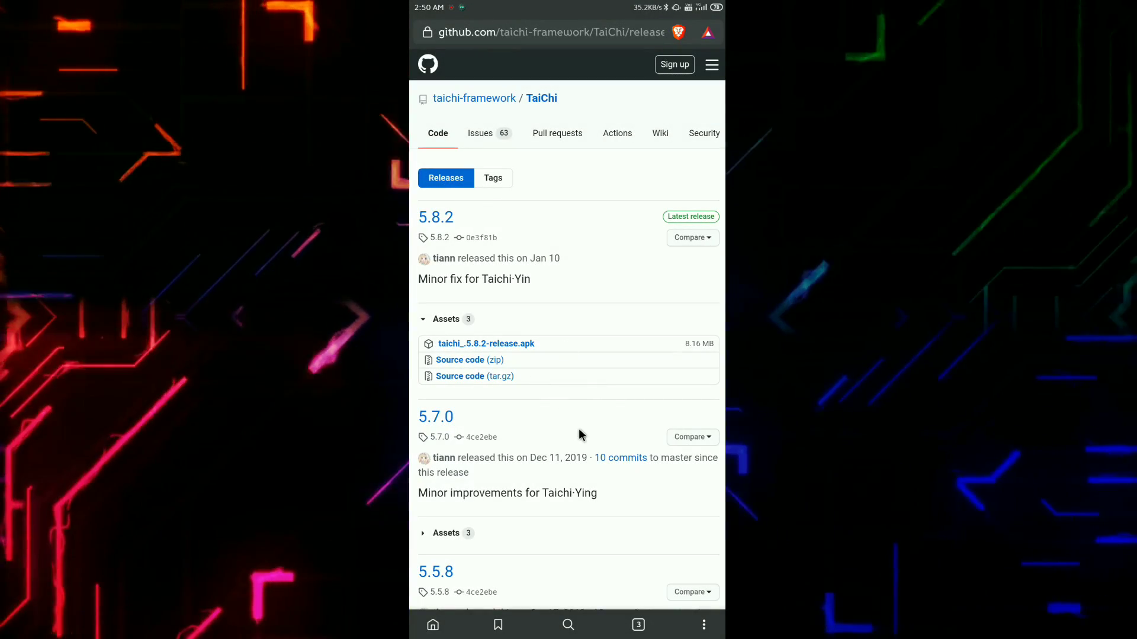
# Step: From the Tai Chi tab, reach the magisk-taichi-v6.2.2.zip (401.1 K) download and decline it
pyautogui.click(638, 627)
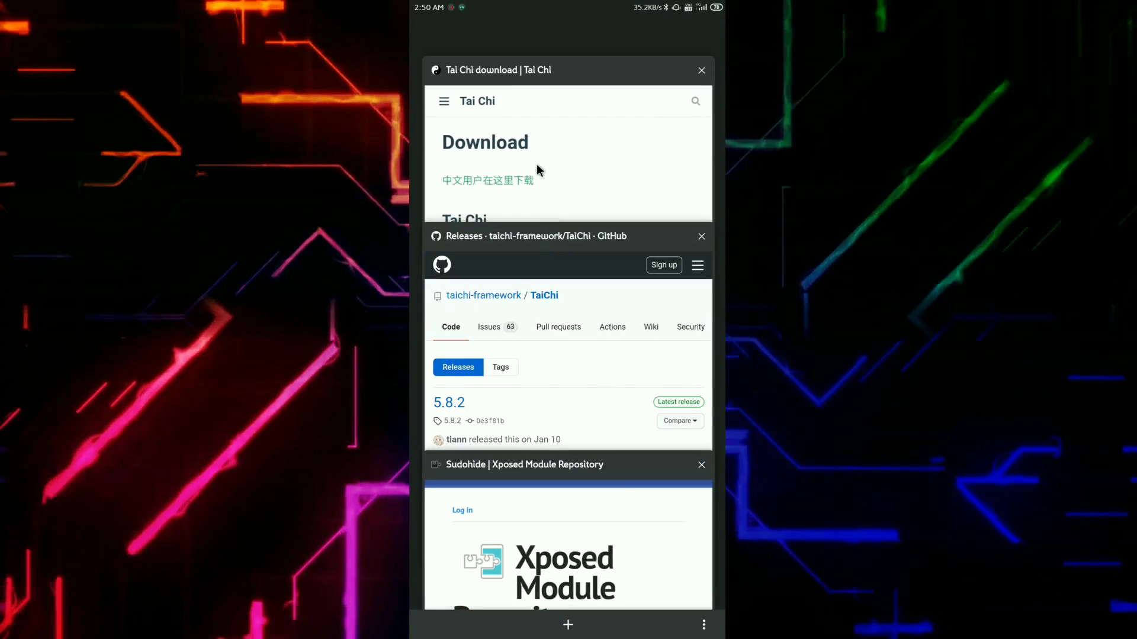
pyautogui.click(536, 164)
pyautogui.scroll(-2, 594, 386)
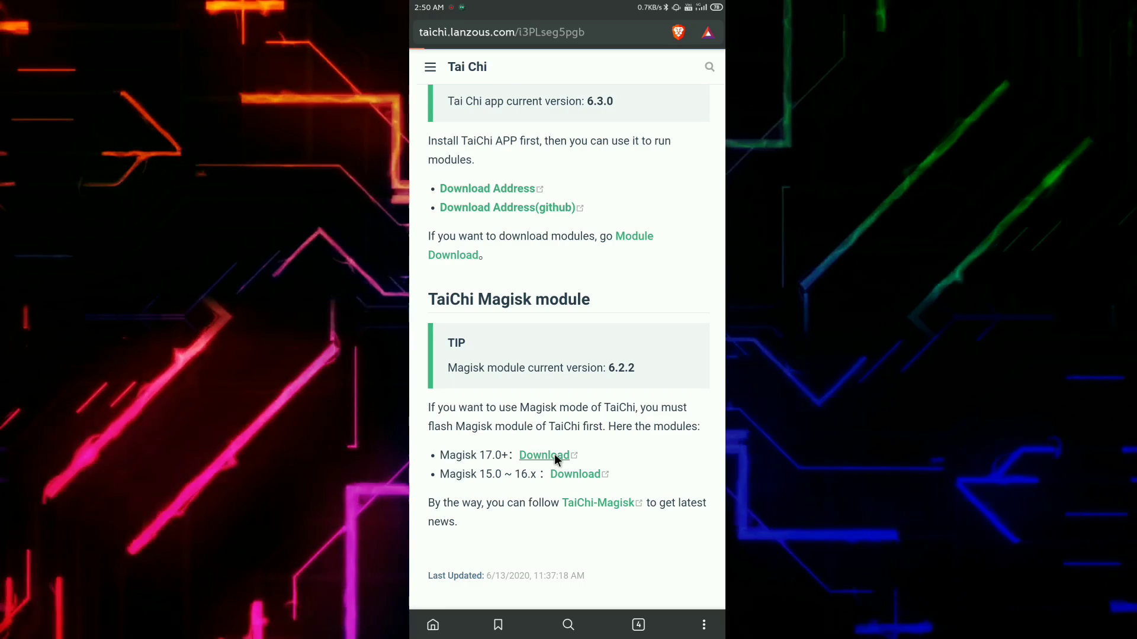
pyautogui.click(544, 454)
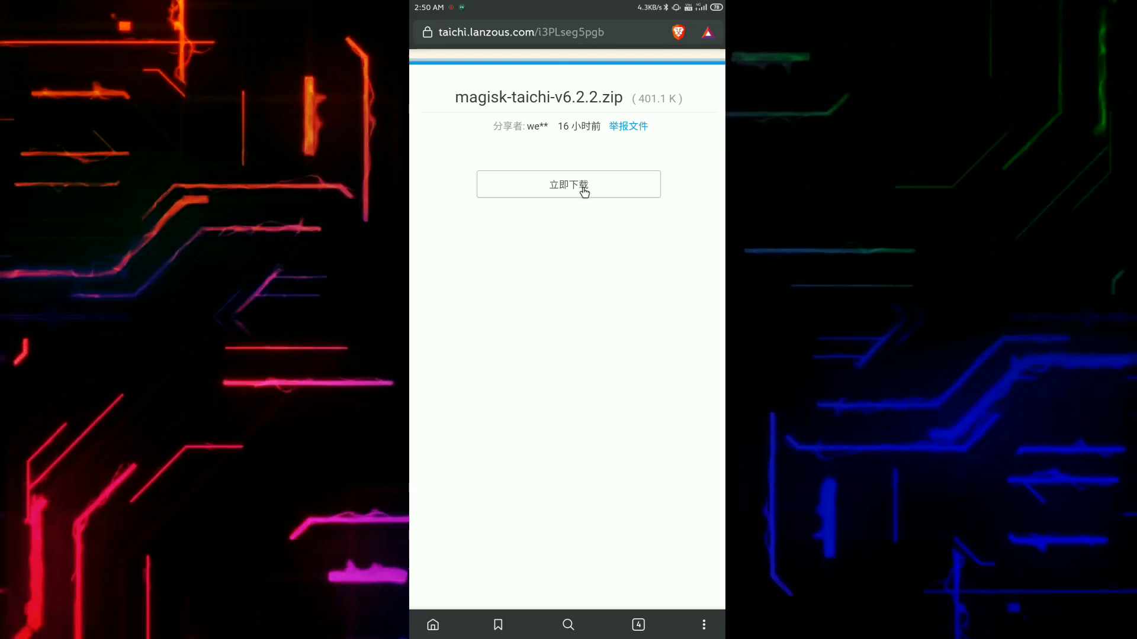
pyautogui.click(585, 192)
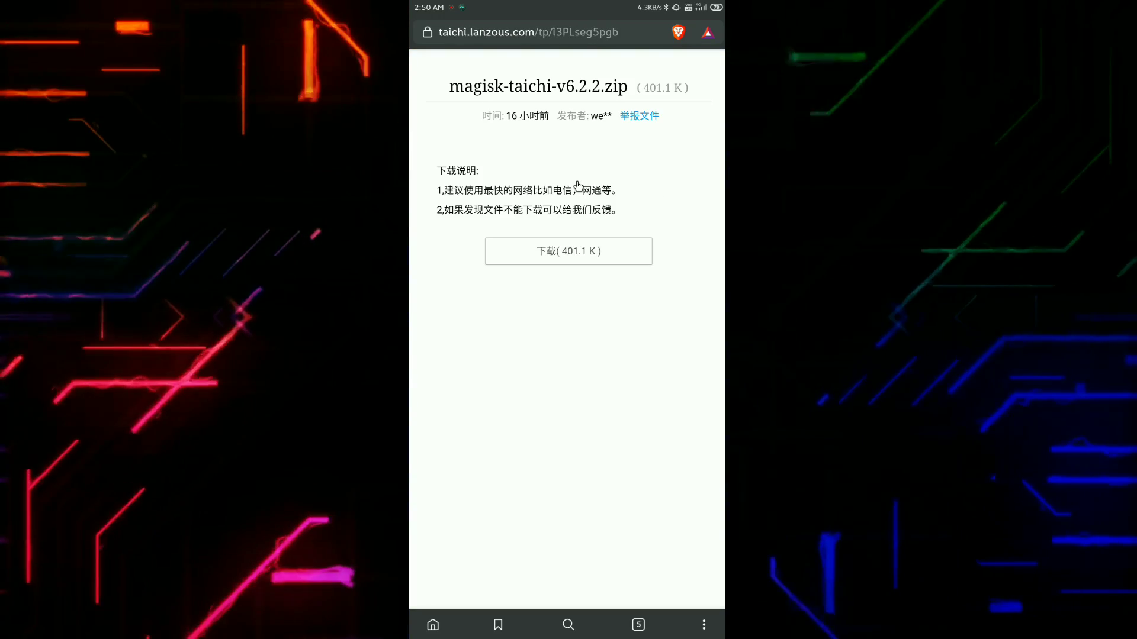
pyautogui.click(572, 251)
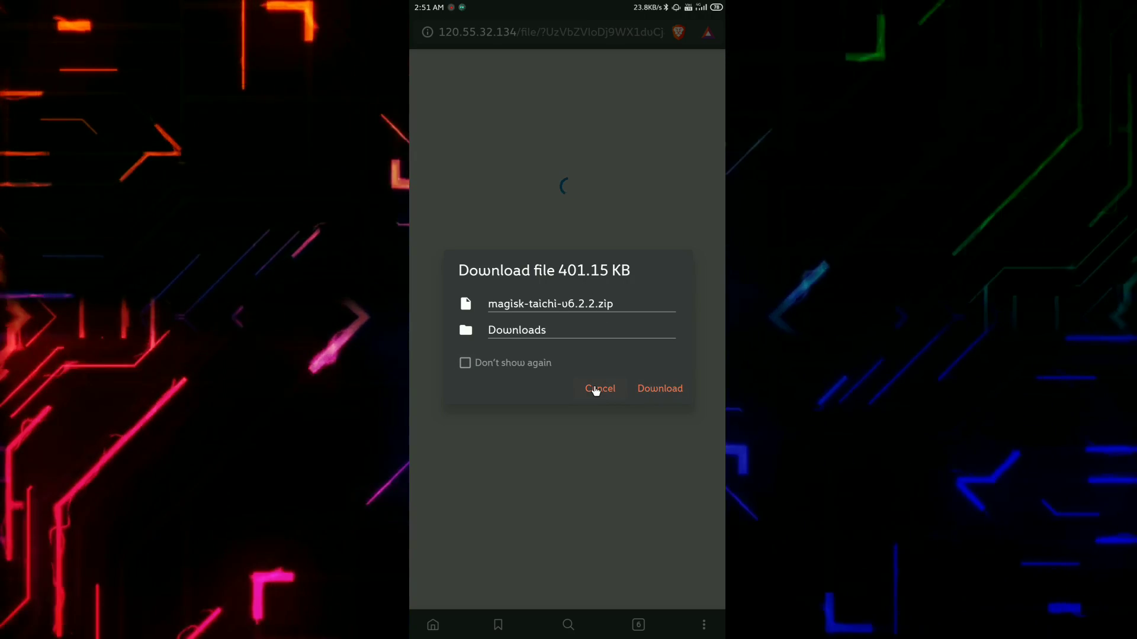
pyautogui.click(595, 390)
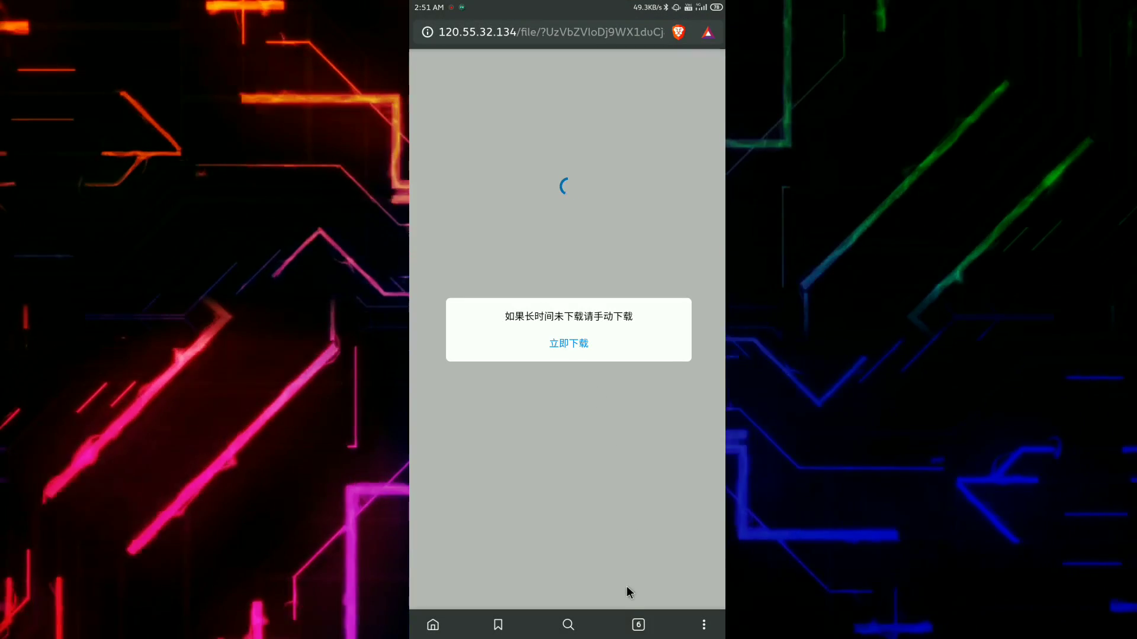
pyautogui.click(638, 625)
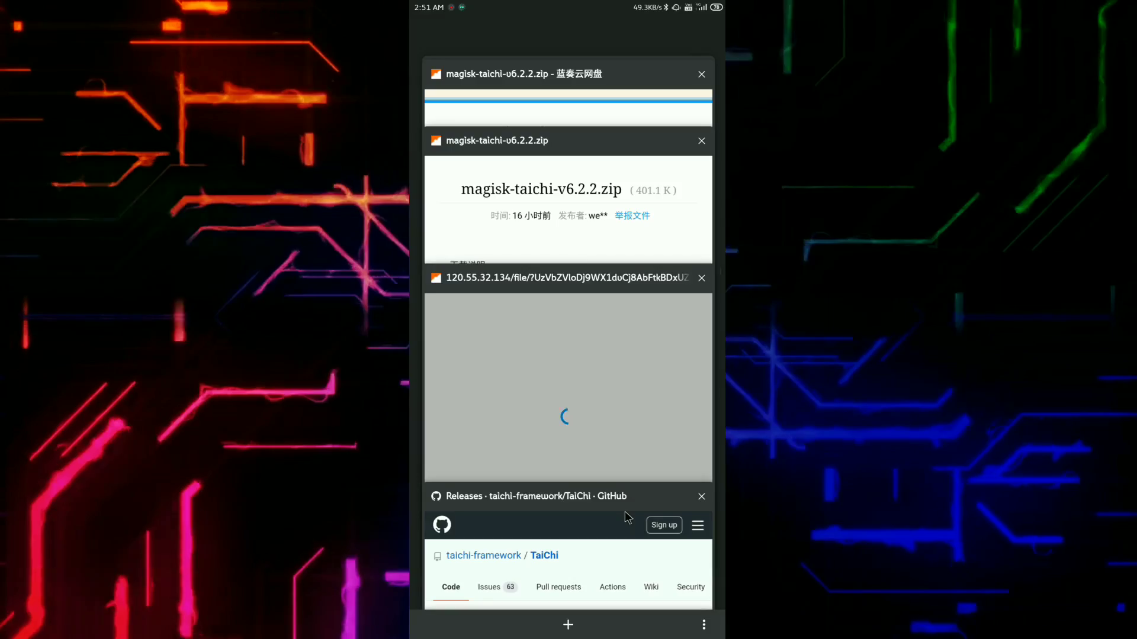
# Step: Close the Lanzous download tabs and the GitHub releases tab
pyautogui.click(701, 277)
pyautogui.click(701, 141)
pyautogui.moveTo(568, 133); pyautogui.dragTo(710, 134)
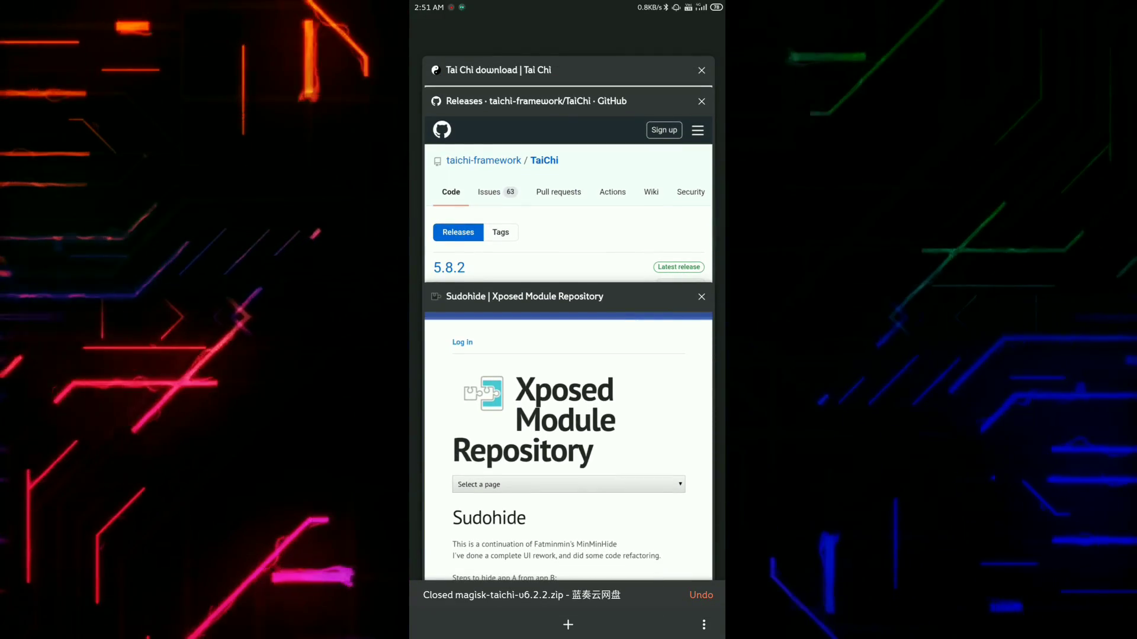
pyautogui.click(700, 101)
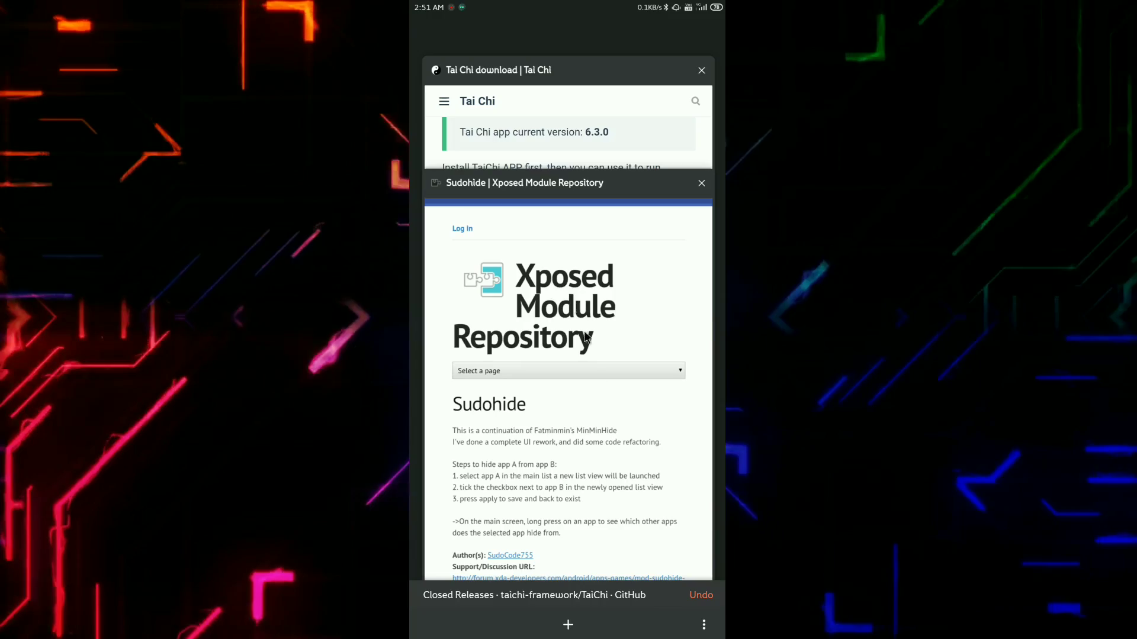
# Step: Decline the Sudohide 1.35 MB apk download on its module page, then go home
pyautogui.click(585, 337)
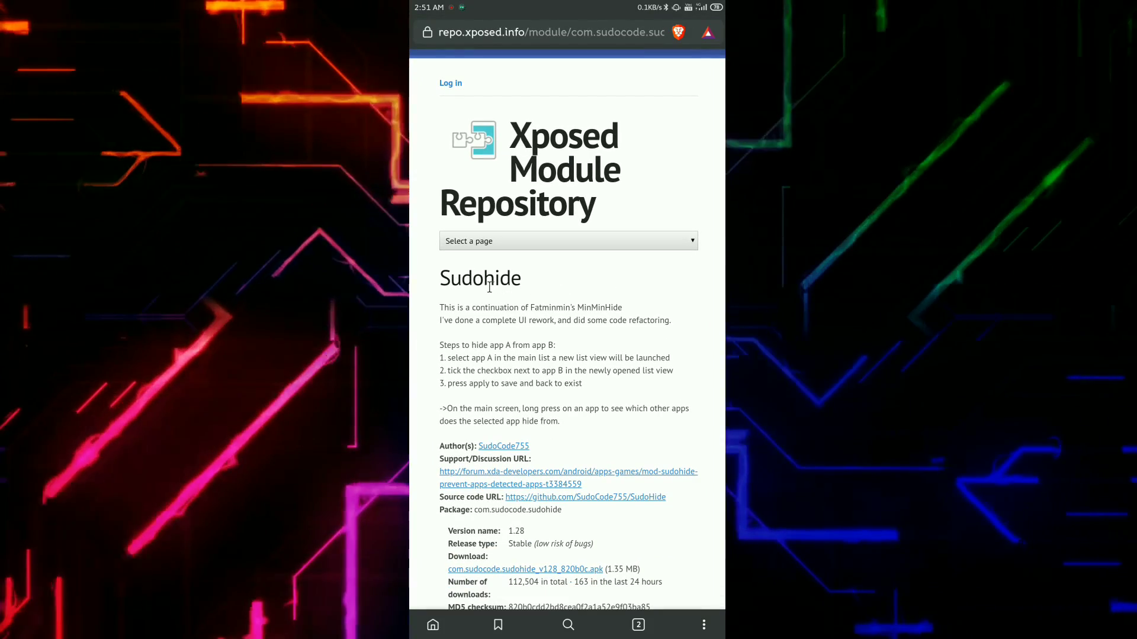
pyautogui.scroll(-2, 569, 356)
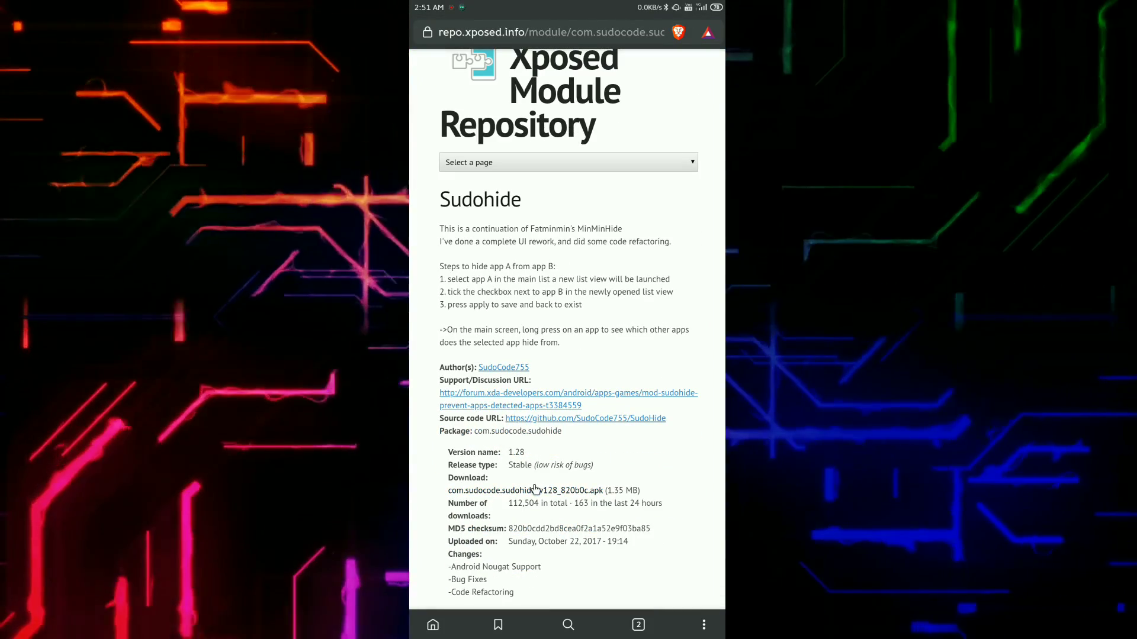
pyautogui.click(527, 491)
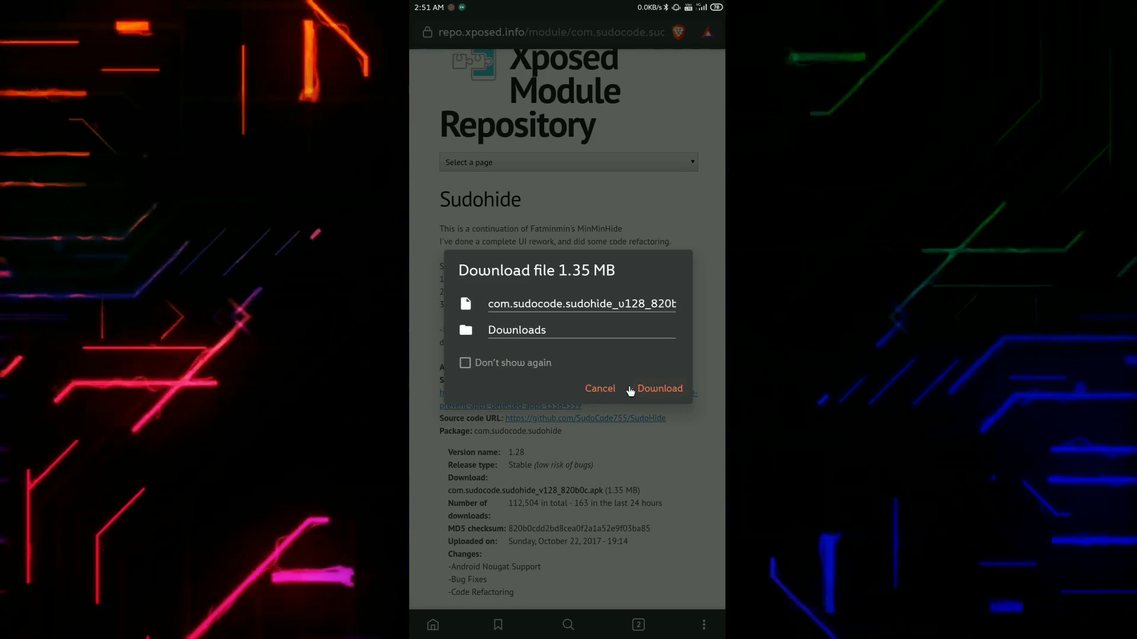
pyautogui.click(600, 390)
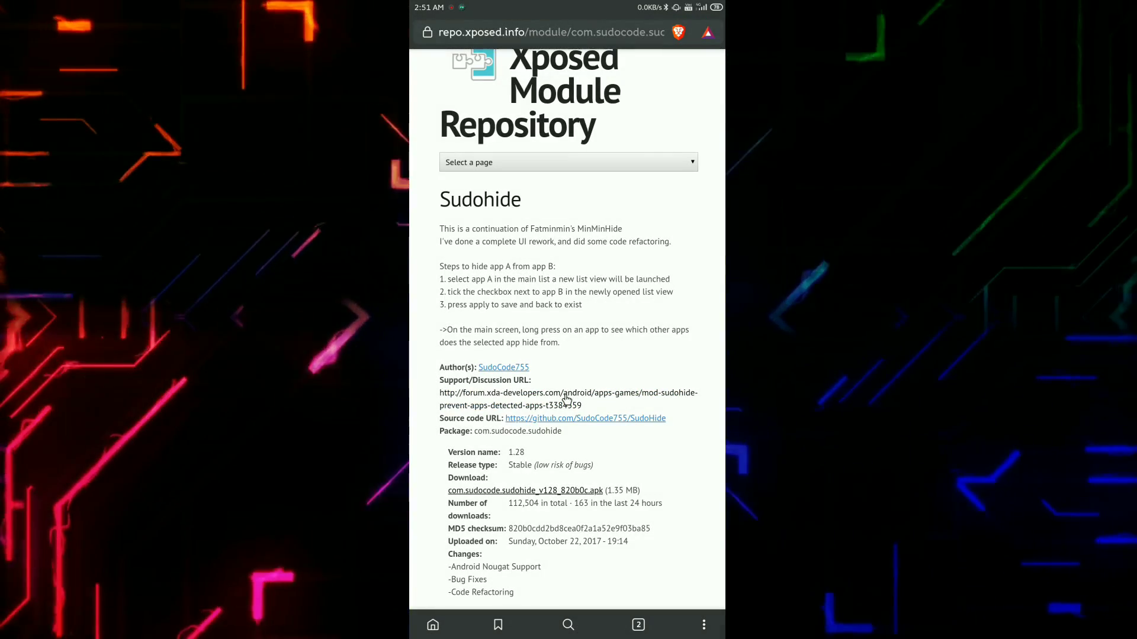
pyautogui.press('Escape')
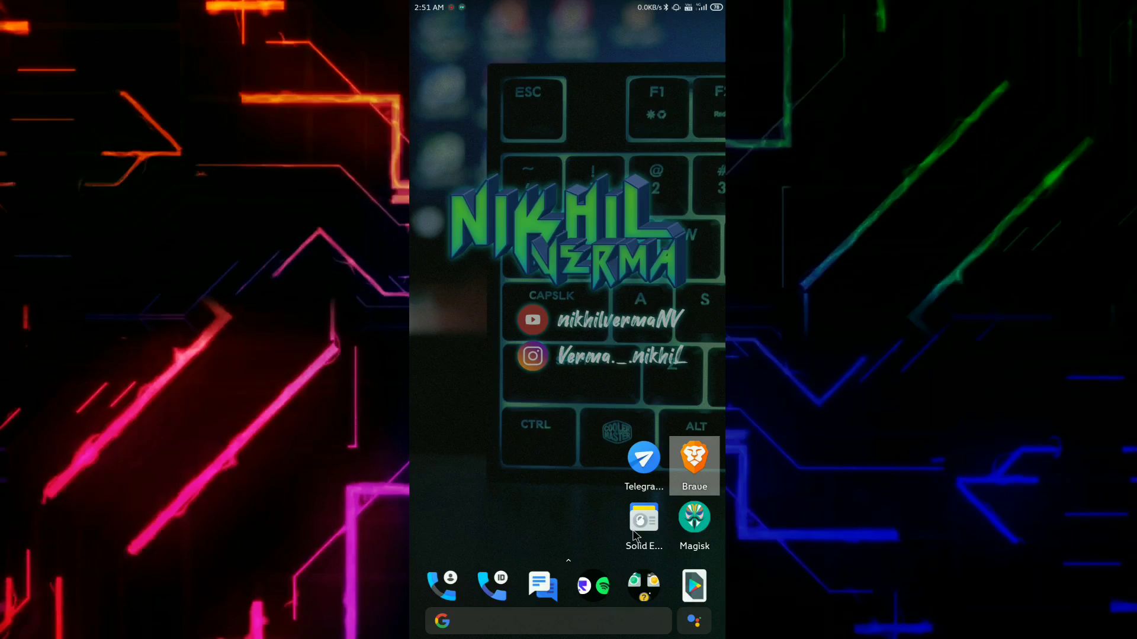
pyautogui.click(635, 533)
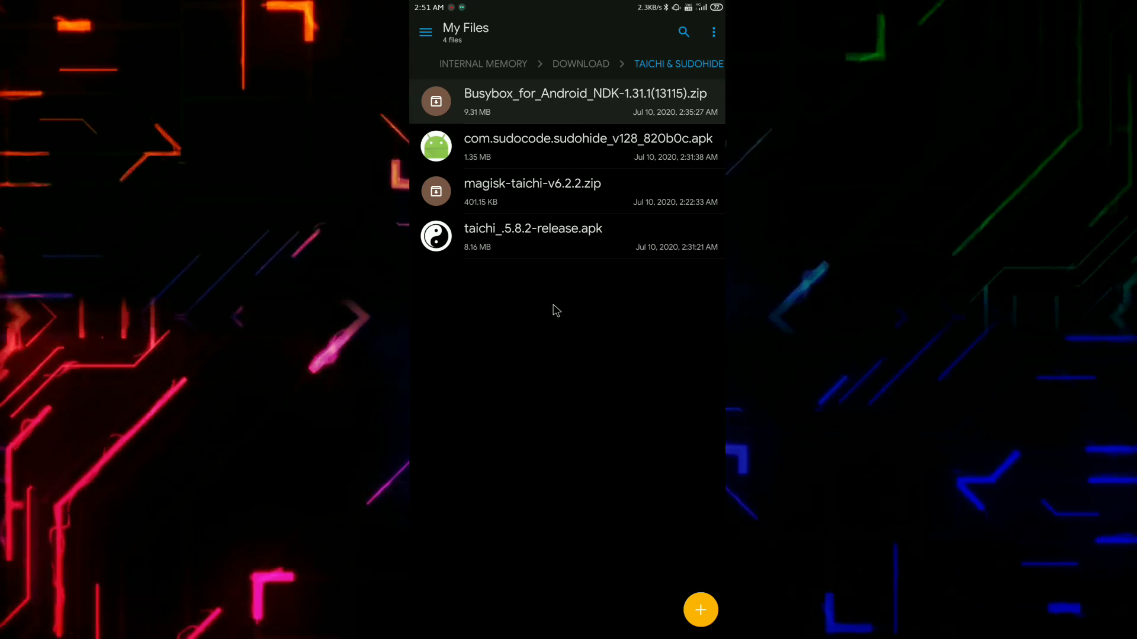
pyautogui.middleClick(552, 310)
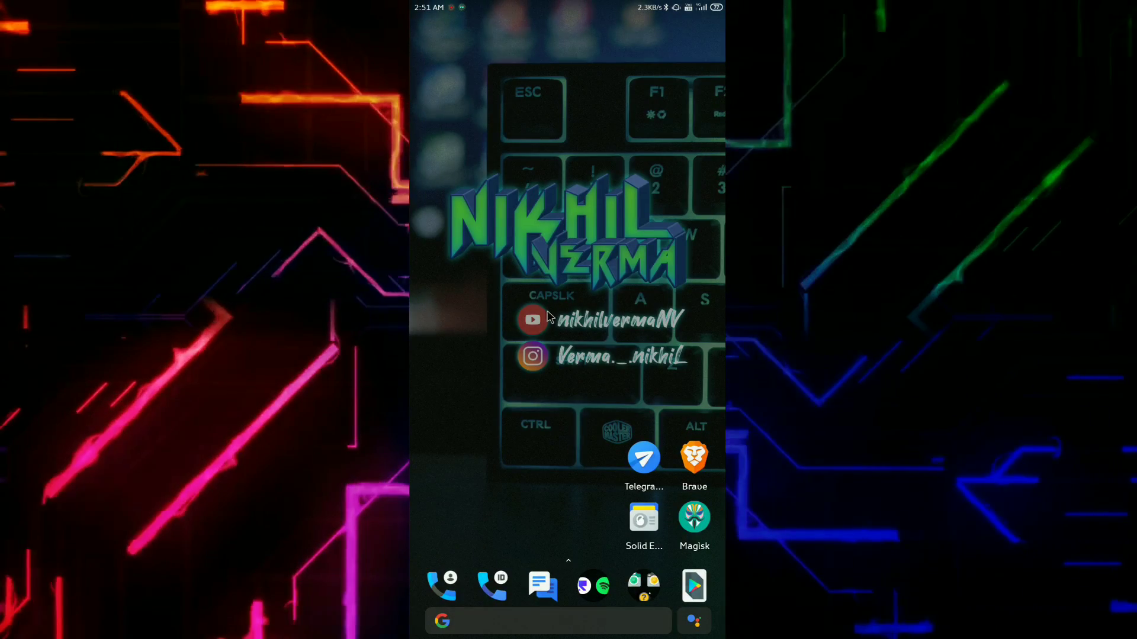
# Step: Search Magisk Manager's Downloads for 'busy' and dismiss the Busybox for Android NDK prompt
pyautogui.click(702, 533)
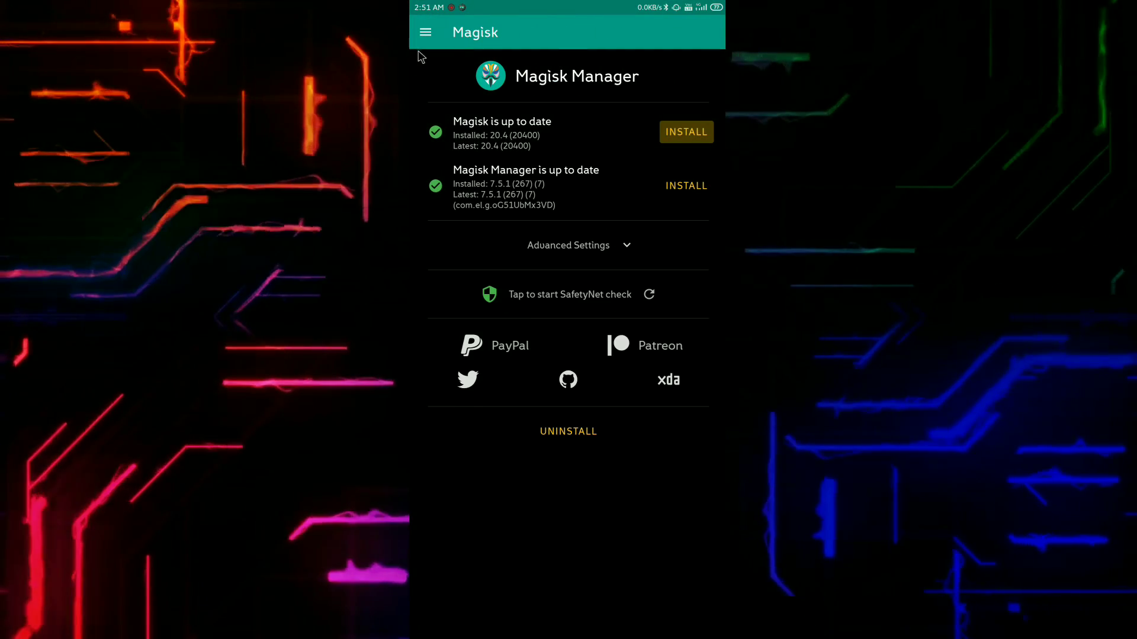
pyautogui.click(425, 32)
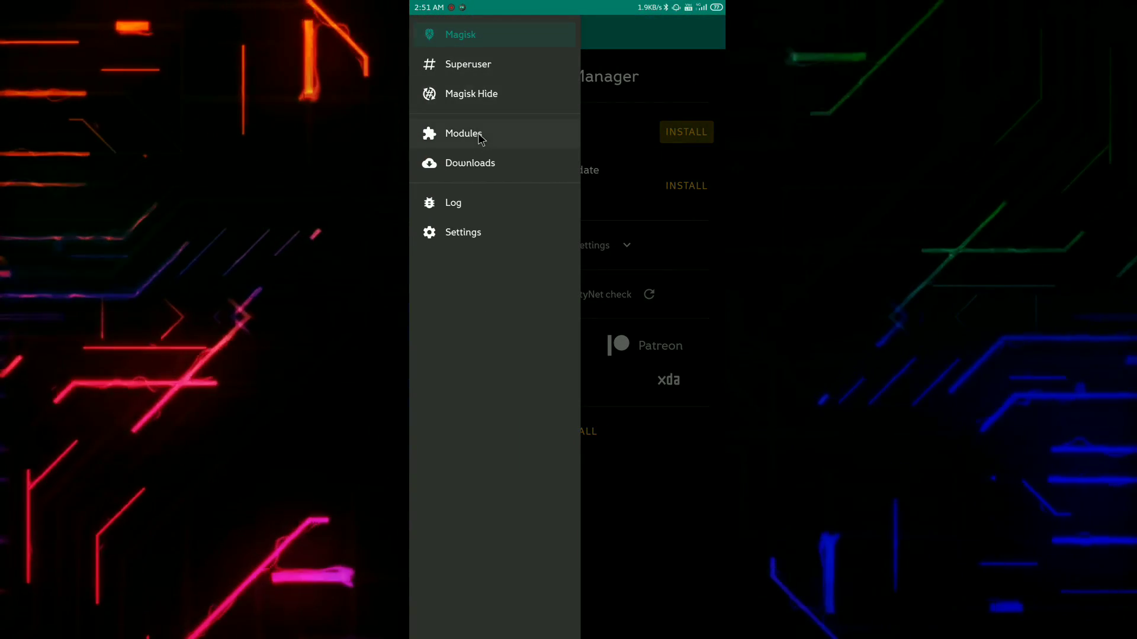
pyautogui.click(468, 164)
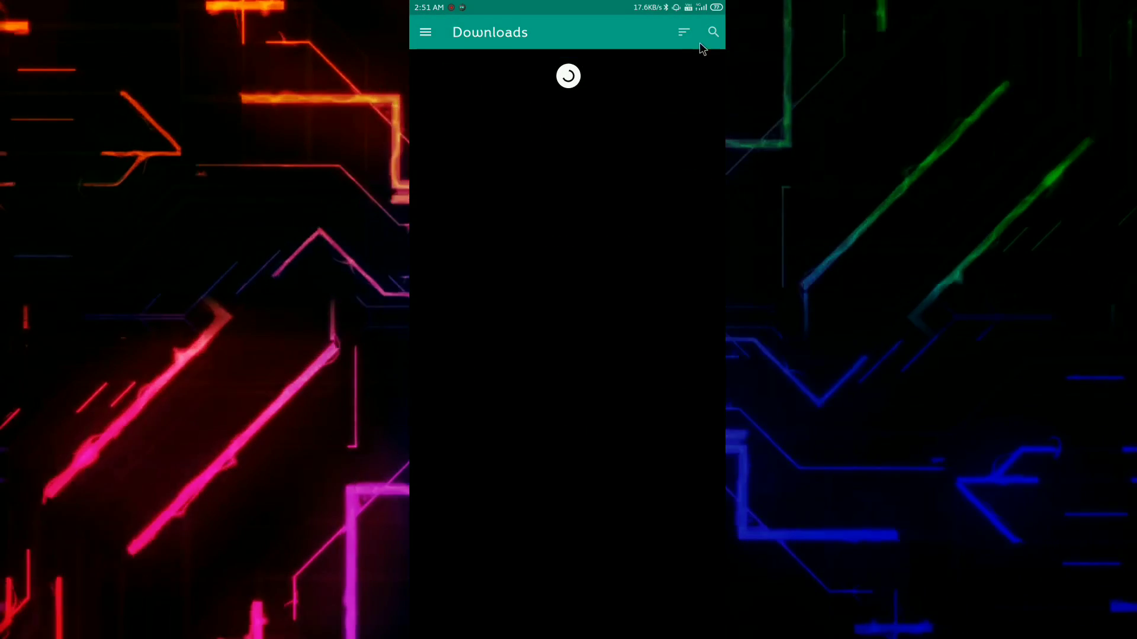
pyautogui.click(709, 33)
pyautogui.write('b')
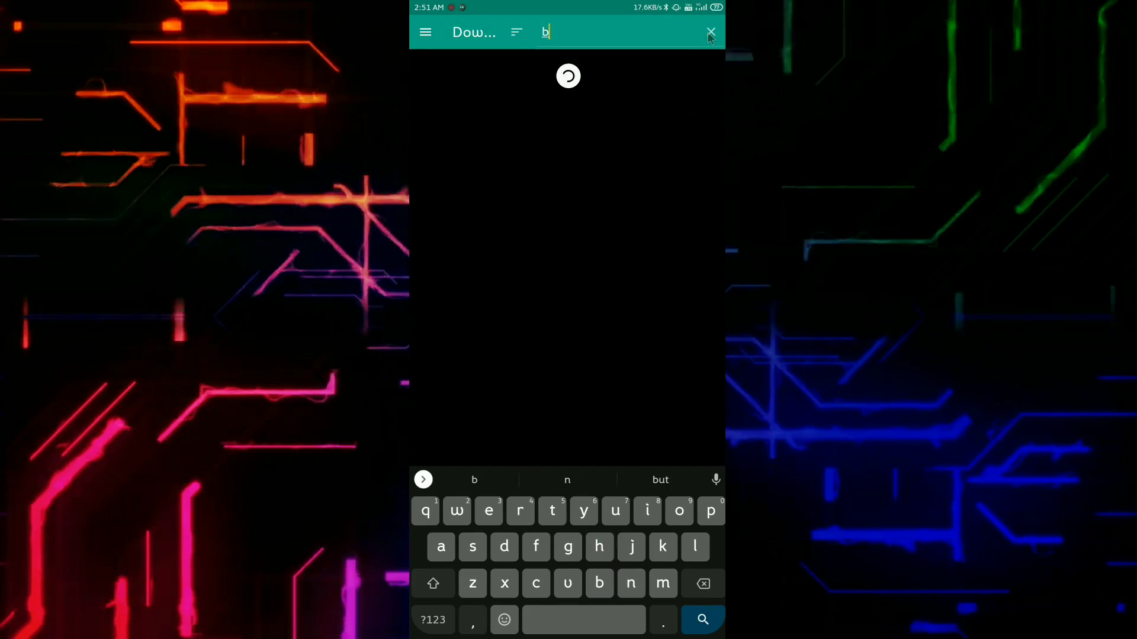
pyautogui.write('usy b')
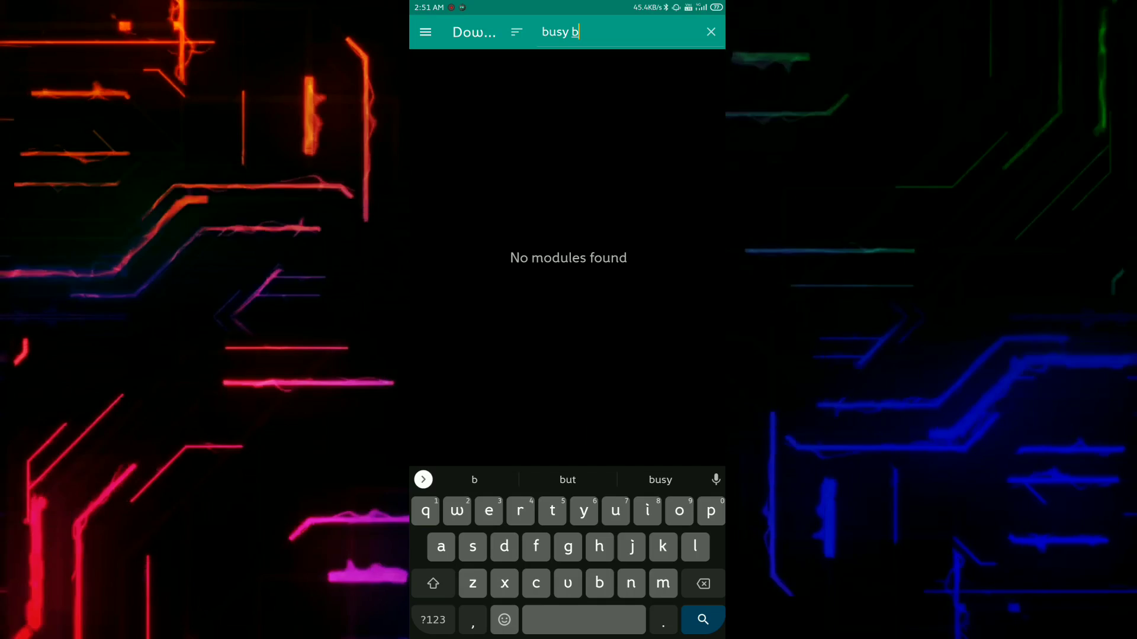
pyautogui.write('ox')
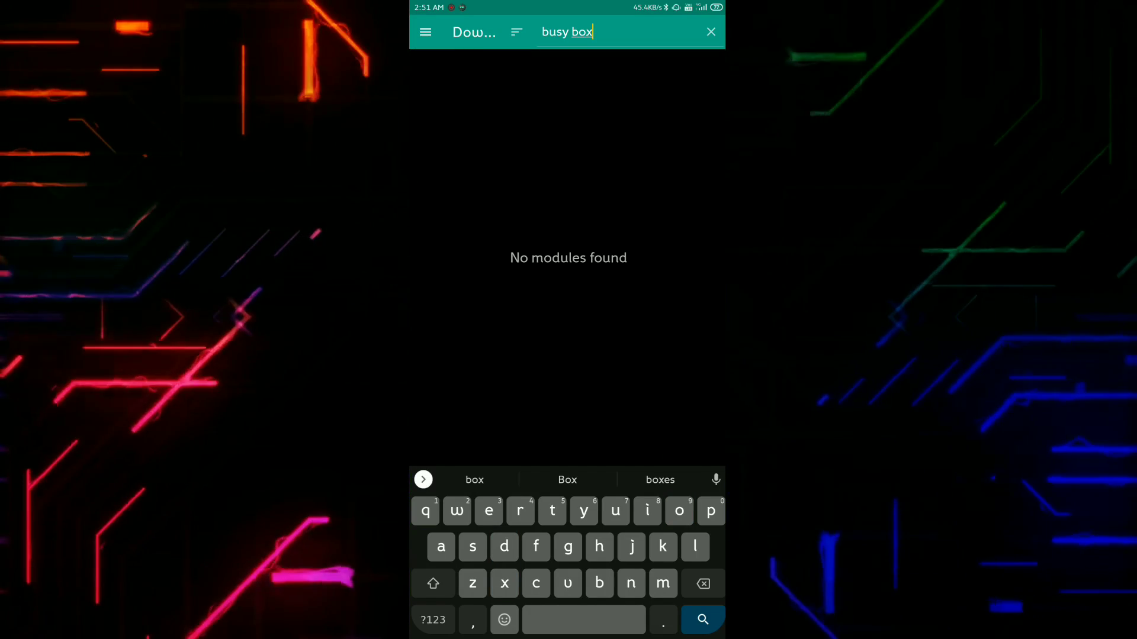
pyautogui.press('BackSpace')
pyautogui.press('BackSpace')
pyautogui.press('BackSpace')
pyautogui.press('BackSpace')
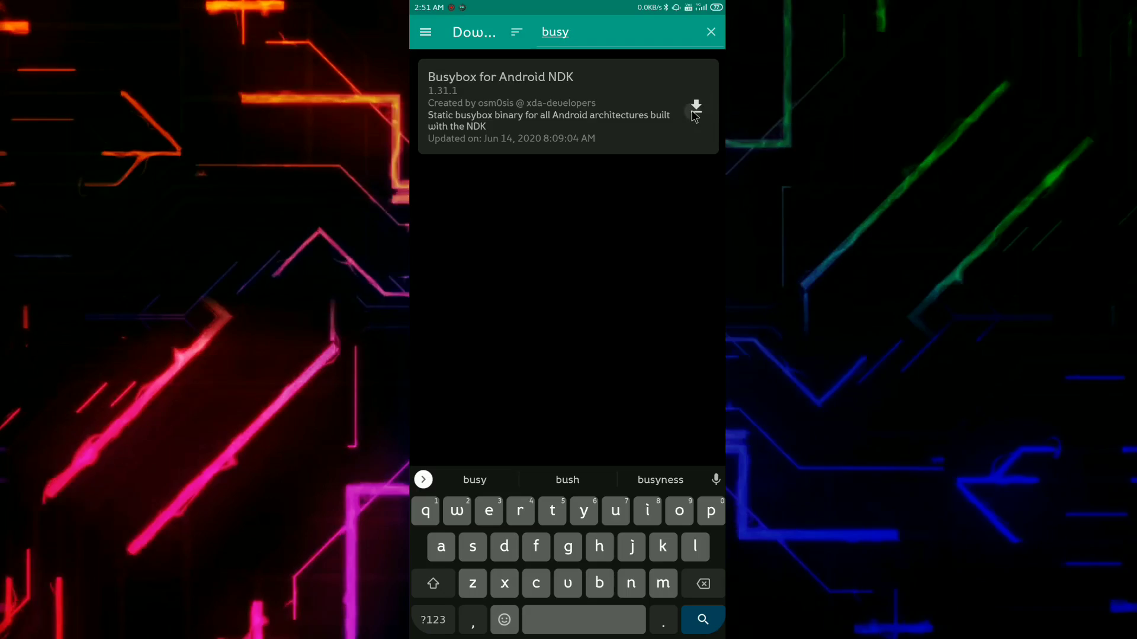
pyautogui.click(693, 108)
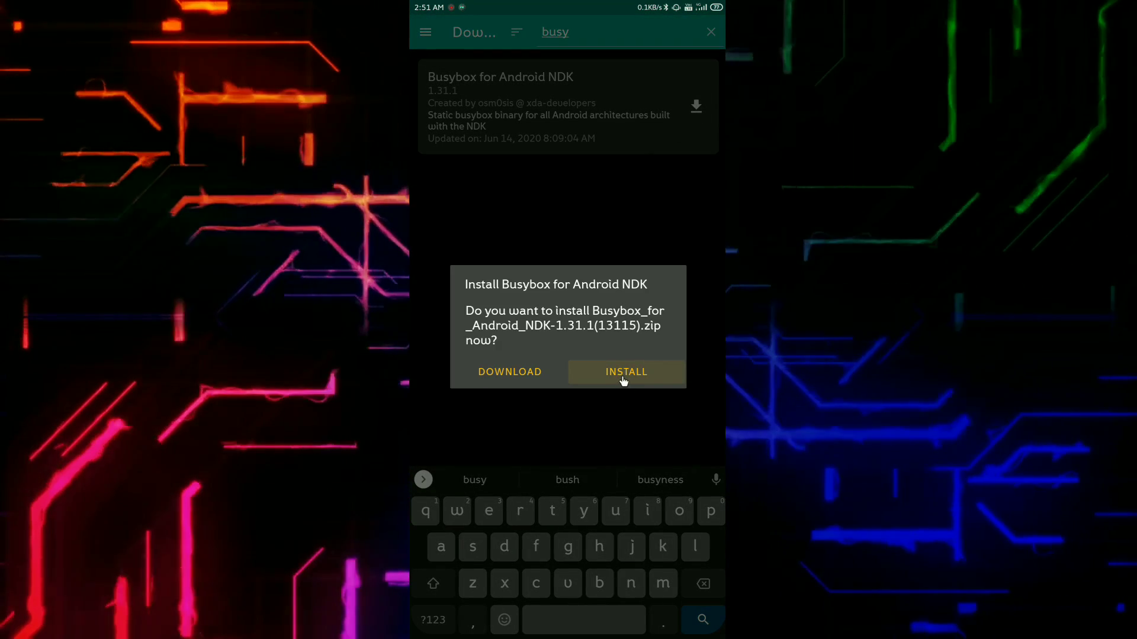
pyautogui.click(484, 176)
# Step: Switch to the installed Modules list
pyautogui.click(426, 32)
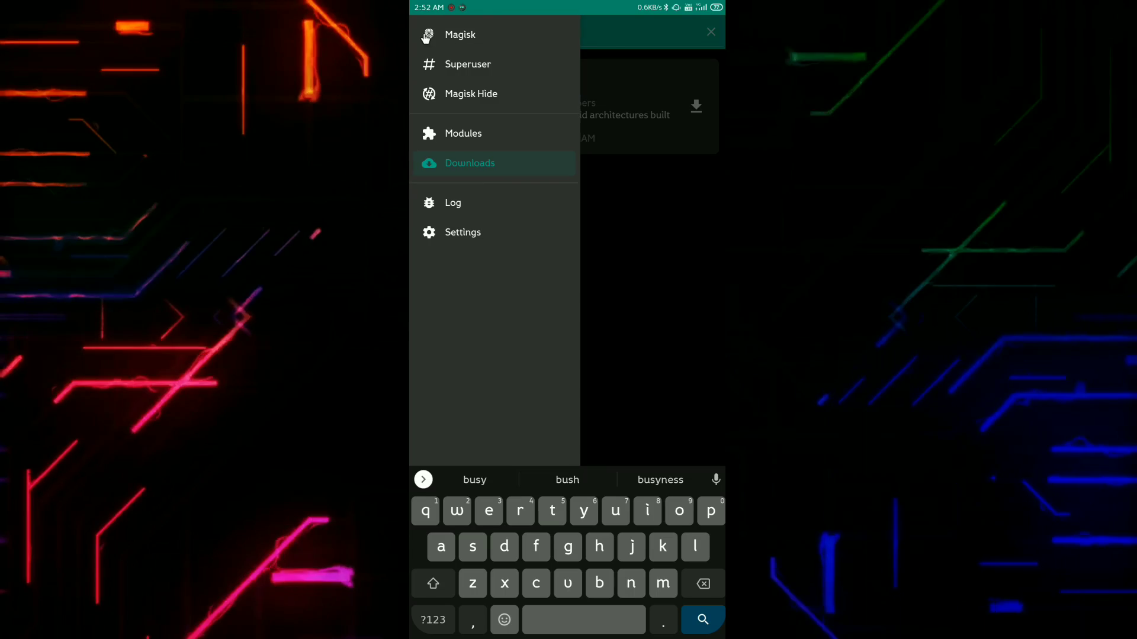
pyautogui.click(474, 141)
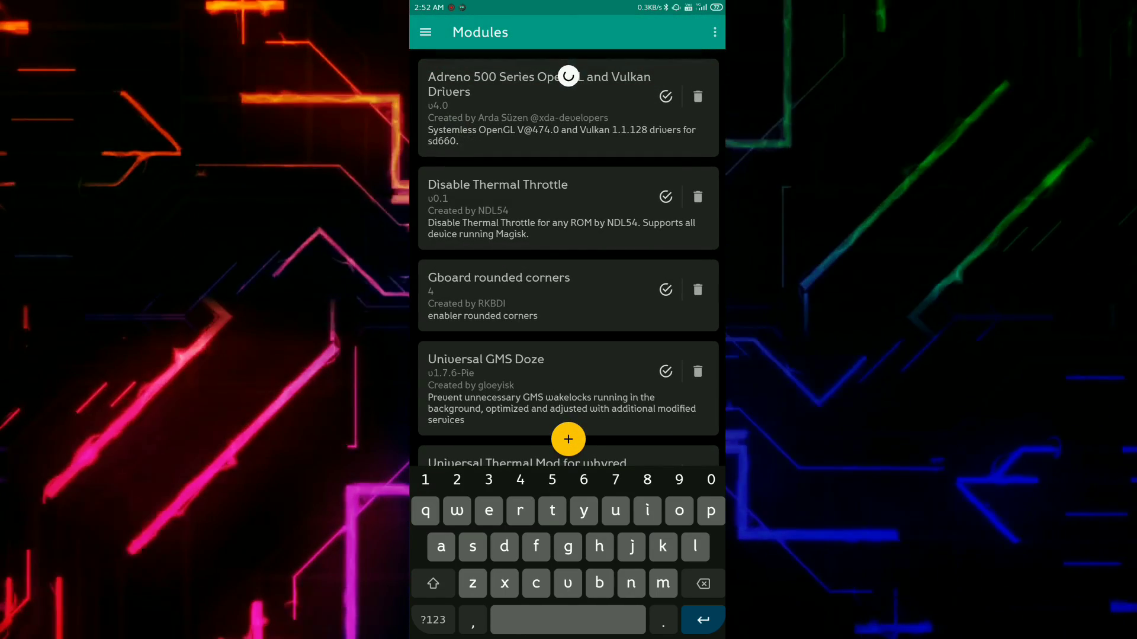
pyautogui.press('Escape')
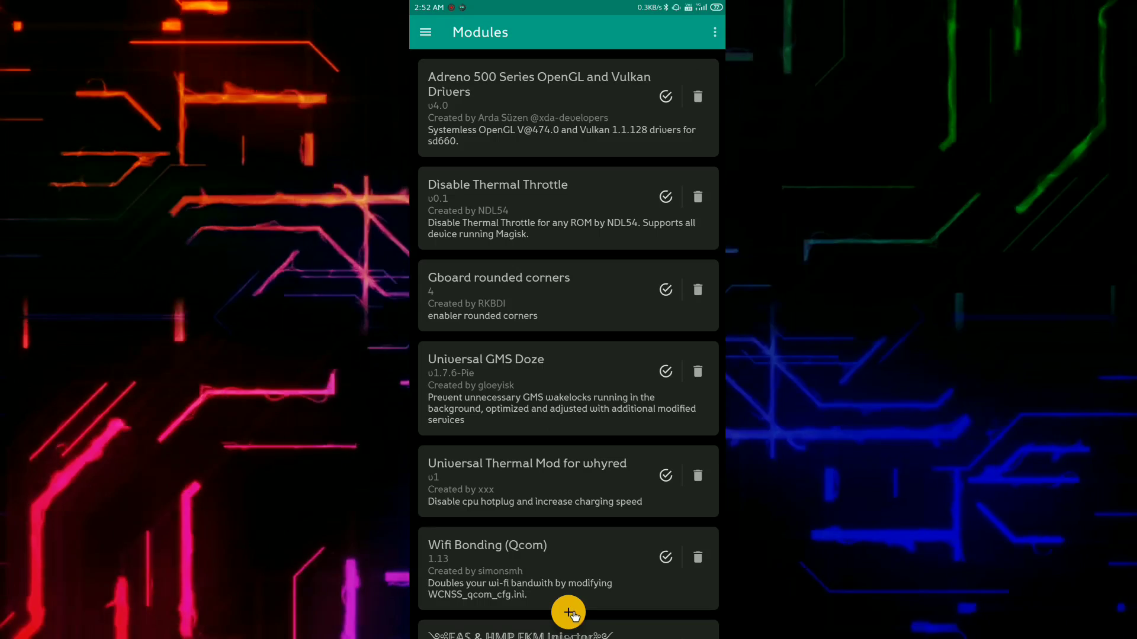
# Step: Install the Busybox zip as a Magisk module from storage
pyautogui.click(568, 612)
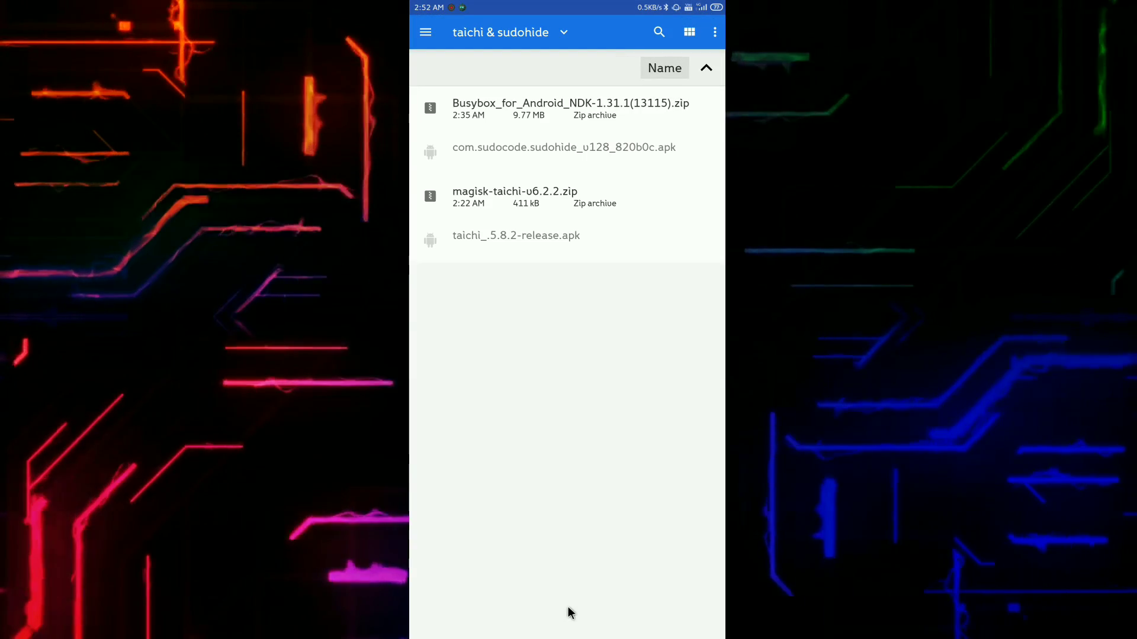
pyautogui.click(531, 110)
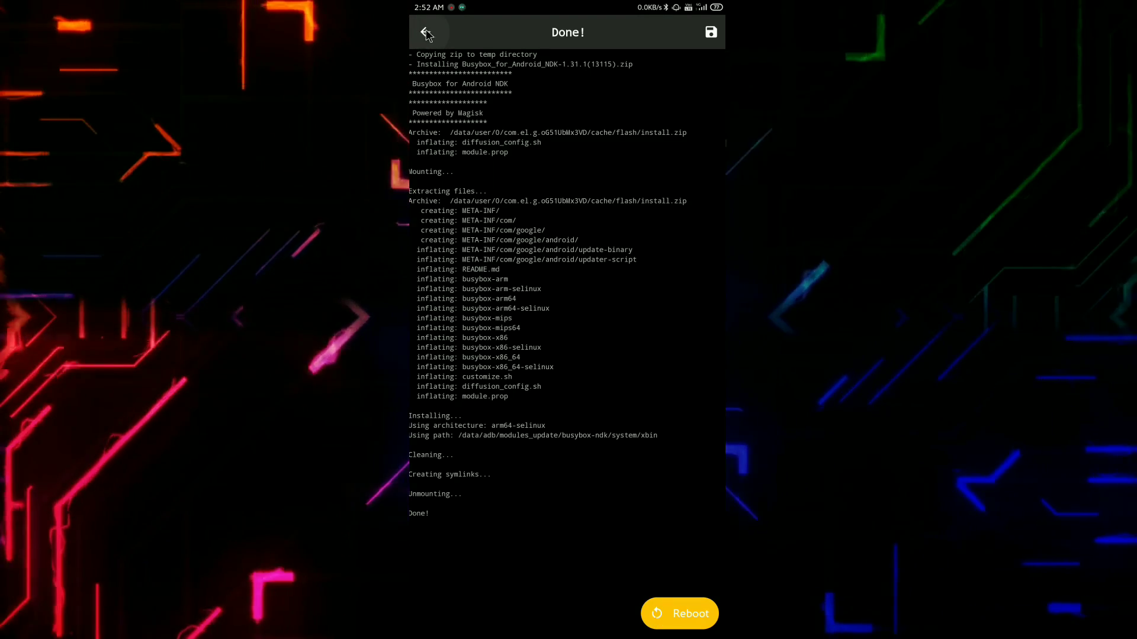
pyautogui.click(426, 32)
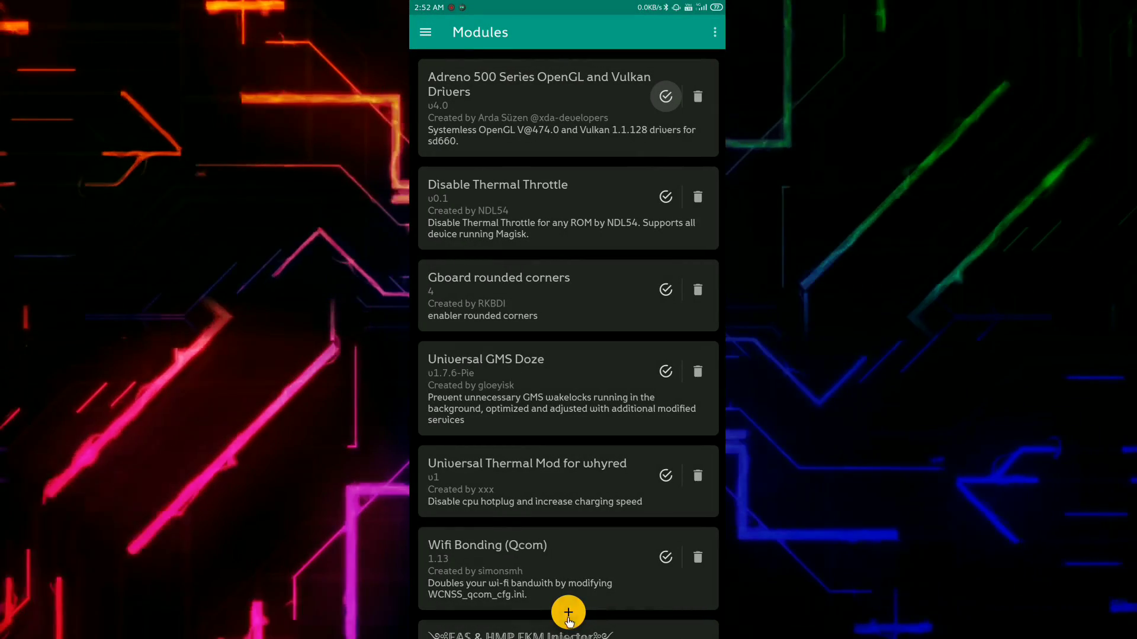
# Step: Install magisk-taichi-v6.2.2.zip as a module and refresh the module list
pyautogui.click(567, 613)
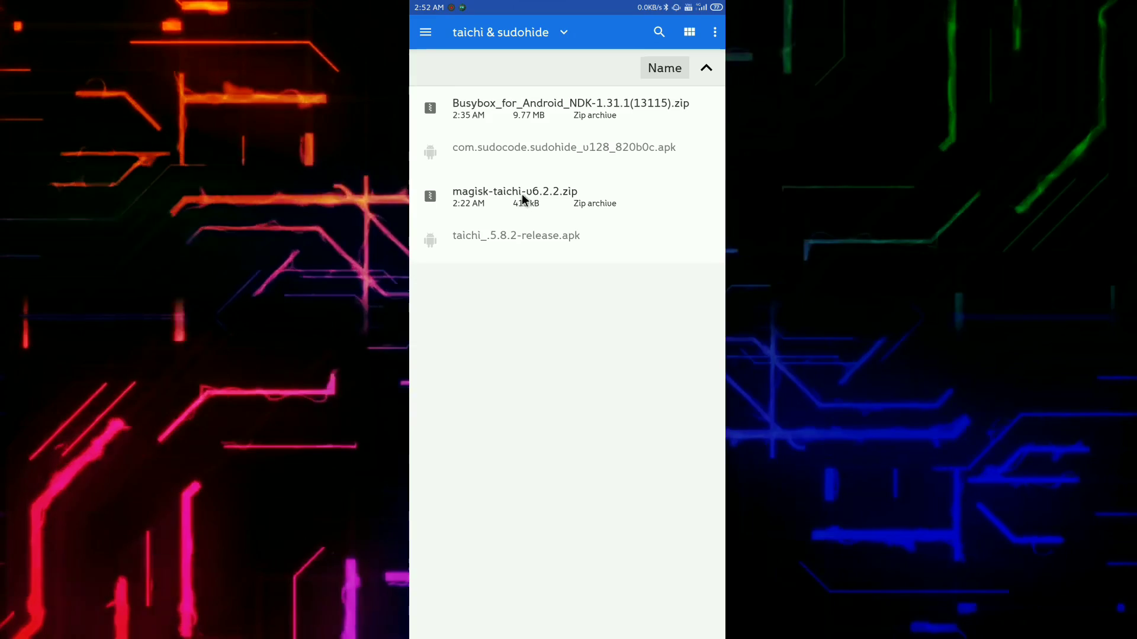
pyautogui.click(514, 198)
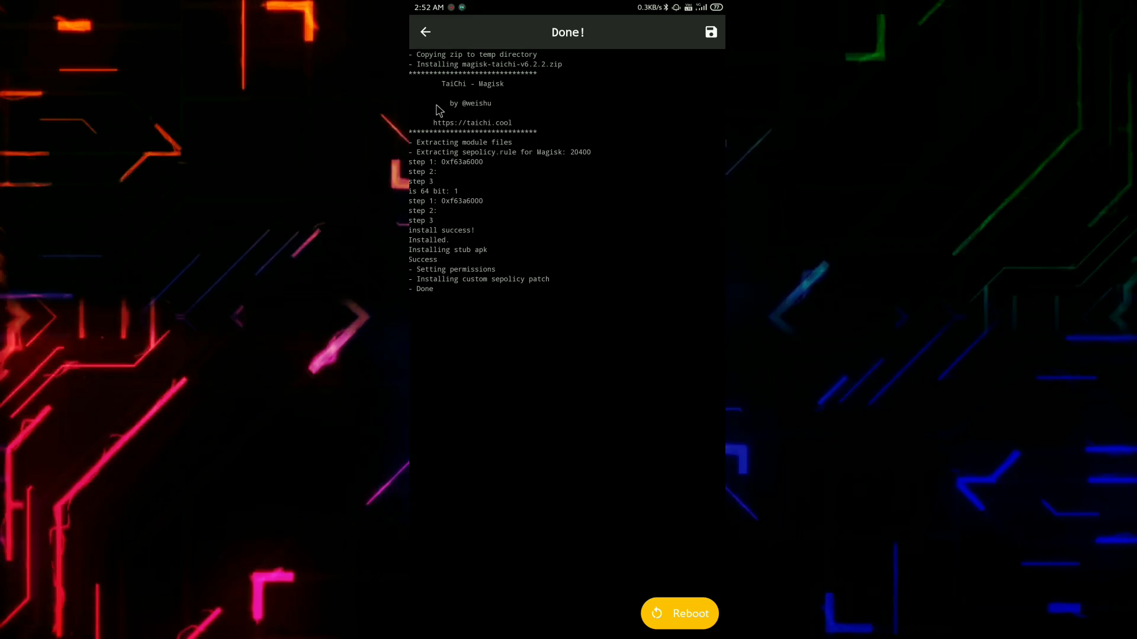
pyautogui.click(425, 34)
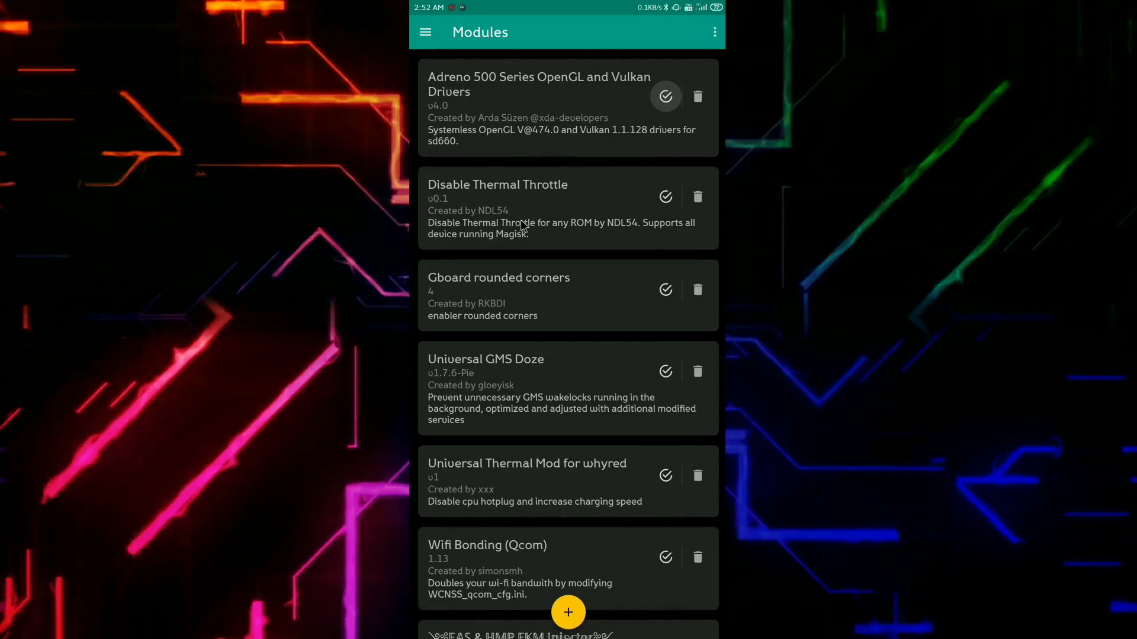
pyautogui.moveTo(517, 222); pyautogui.dragTo(520, 373)
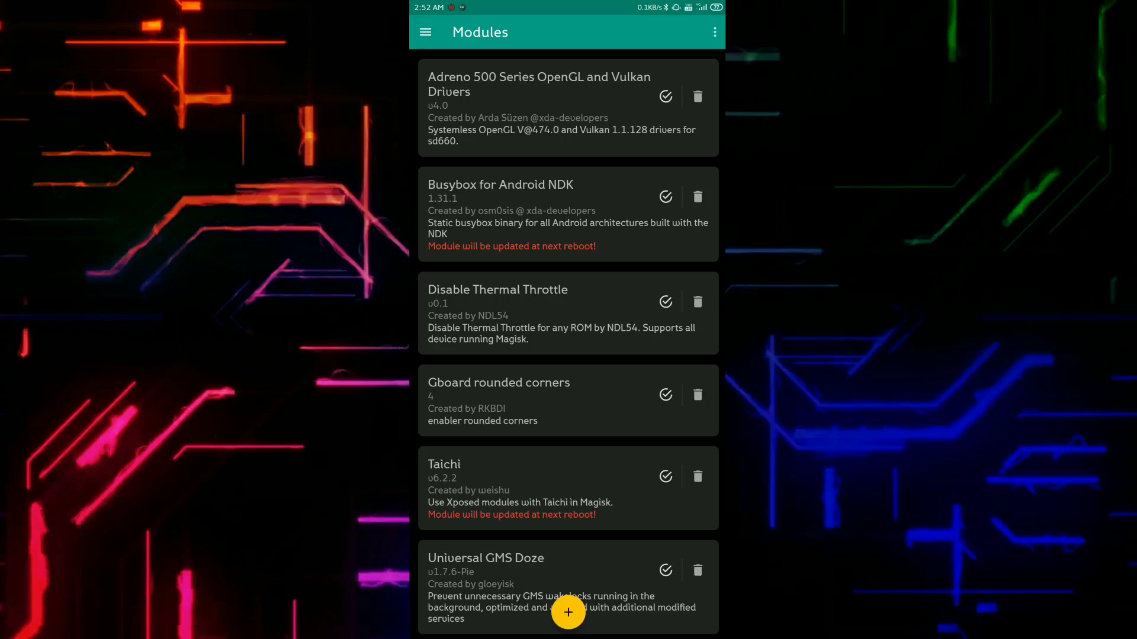
pyautogui.moveTo(569, 635); pyautogui.dragTo(569, 399)
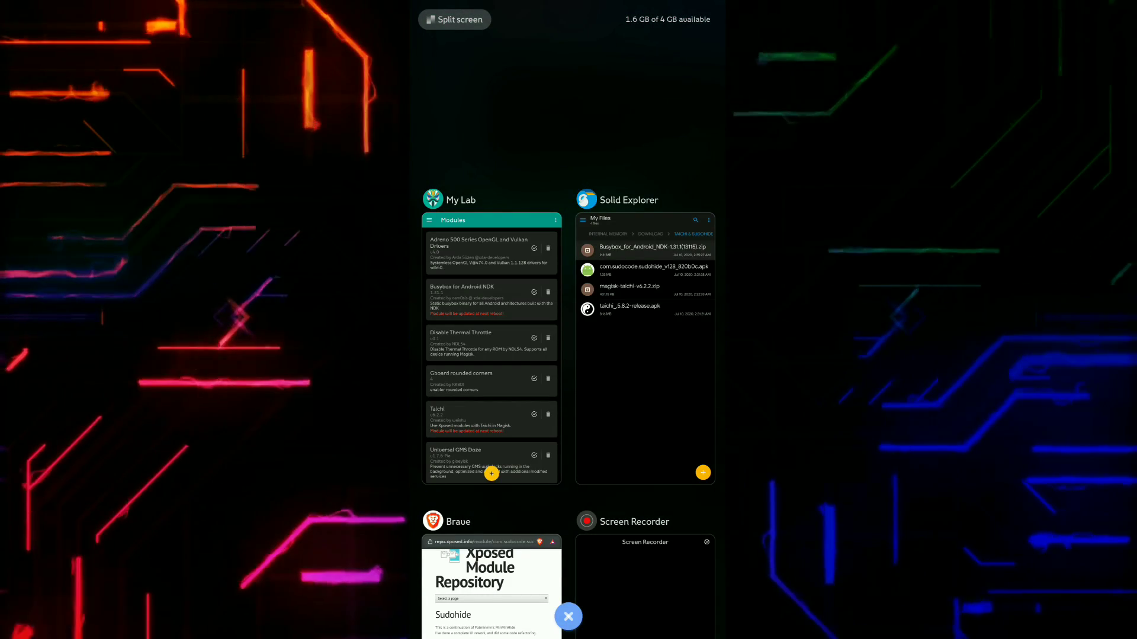
# Step: In Solid Explorer, install the TaiChi app from its APK with the package installer
pyautogui.click(645, 347)
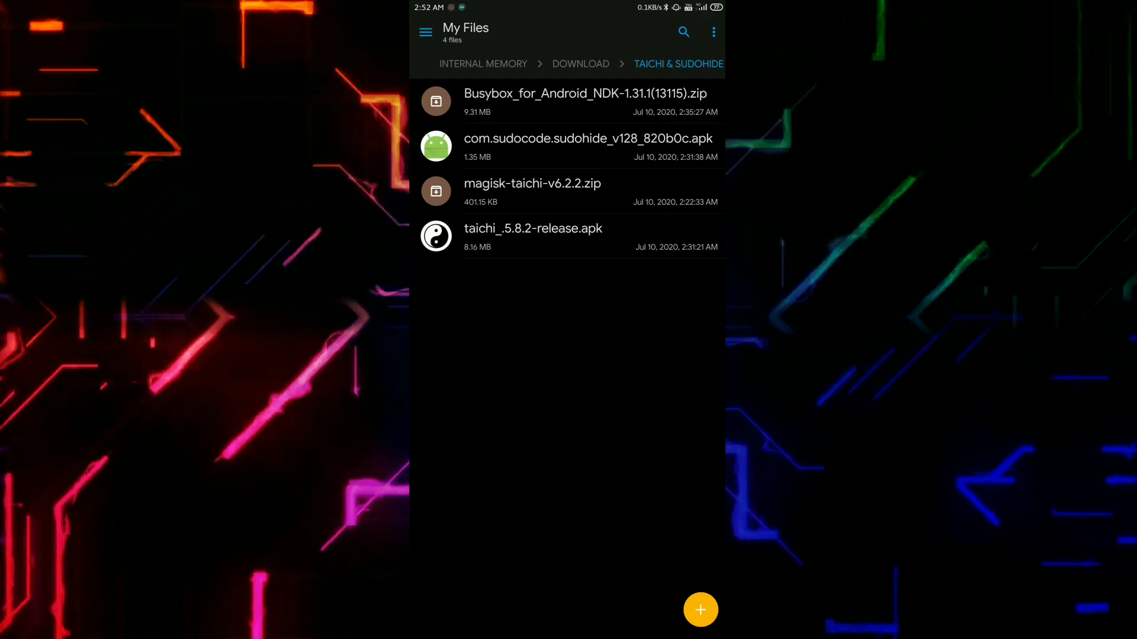
pyautogui.click(534, 235)
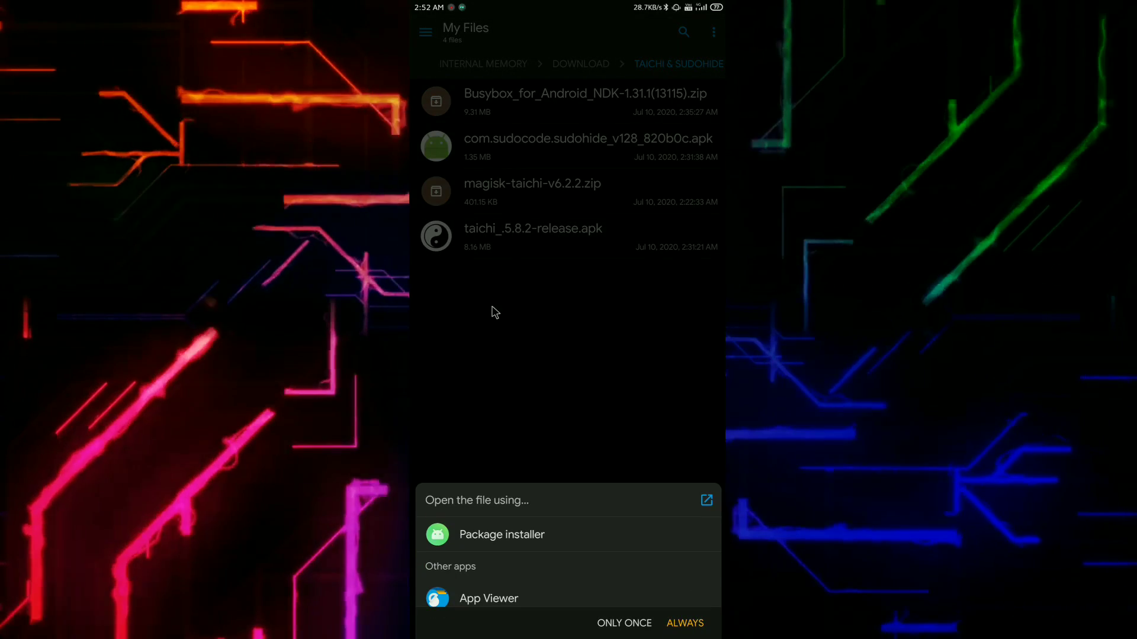
pyautogui.click(529, 415)
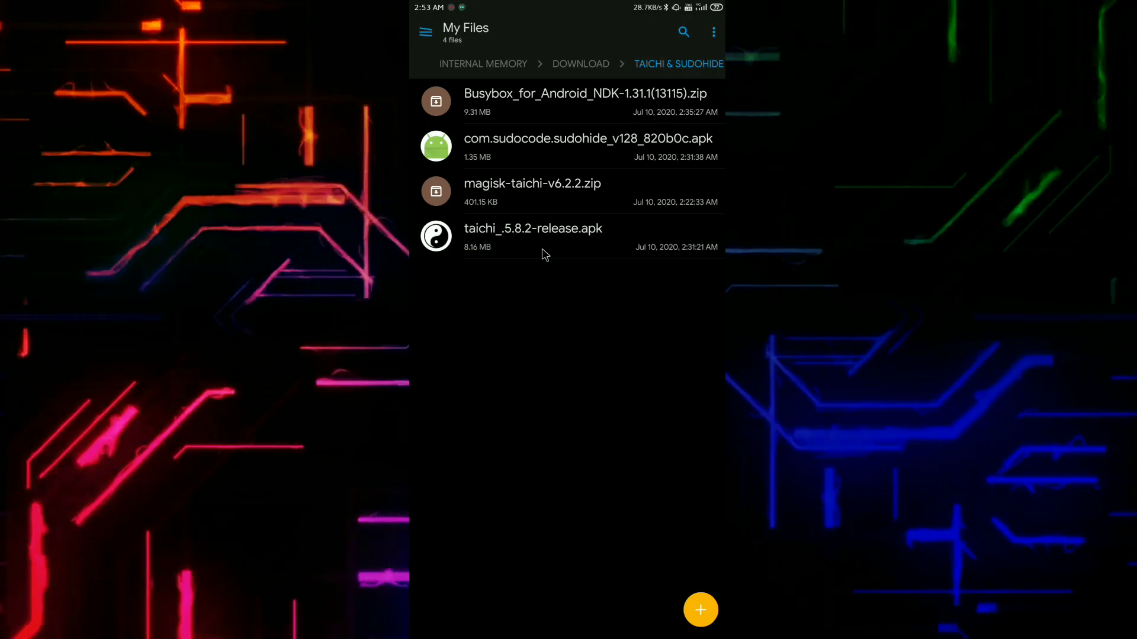
pyautogui.click(545, 255)
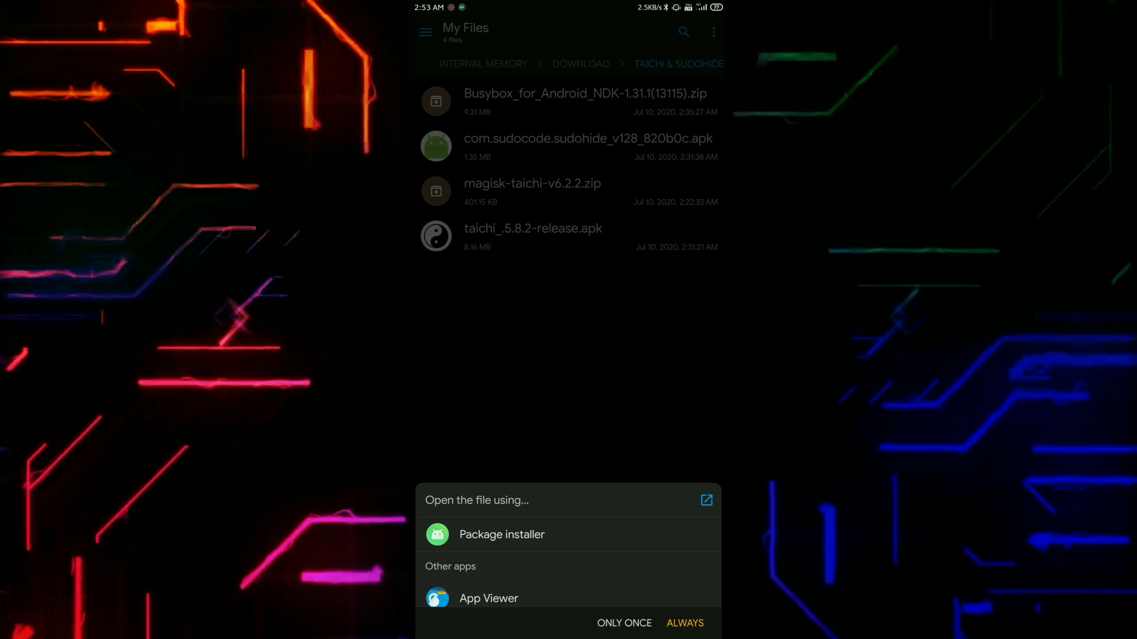
pyautogui.click(600, 542)
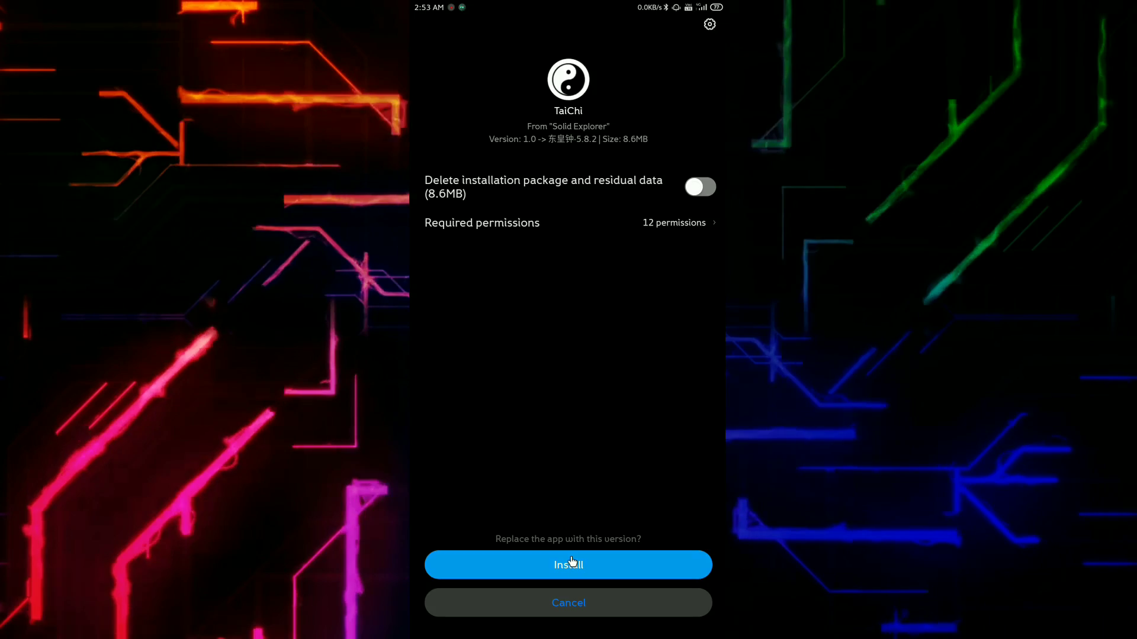
pyautogui.click(565, 563)
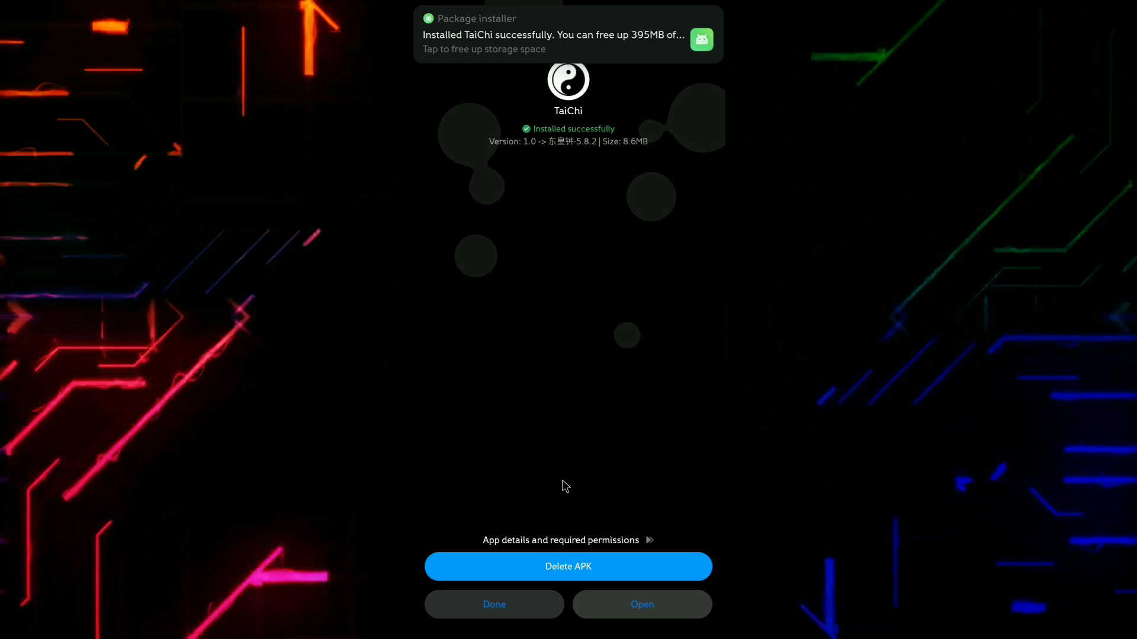
pyautogui.press('Escape')
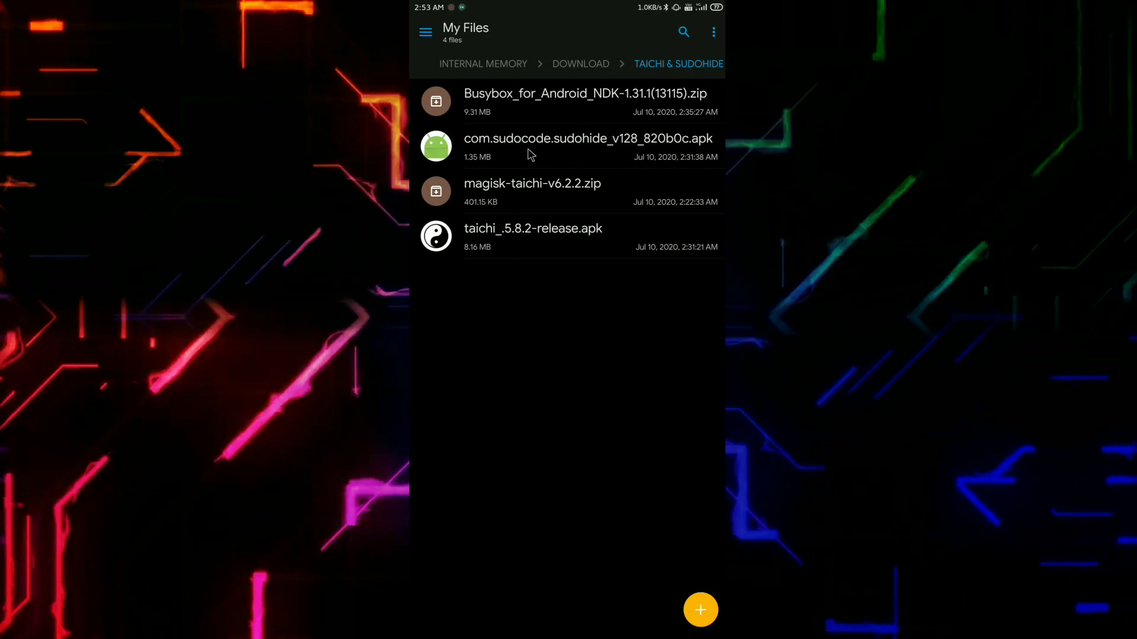
# Step: Install the SudoHide app from its APK and finish the installer
pyautogui.click(545, 152)
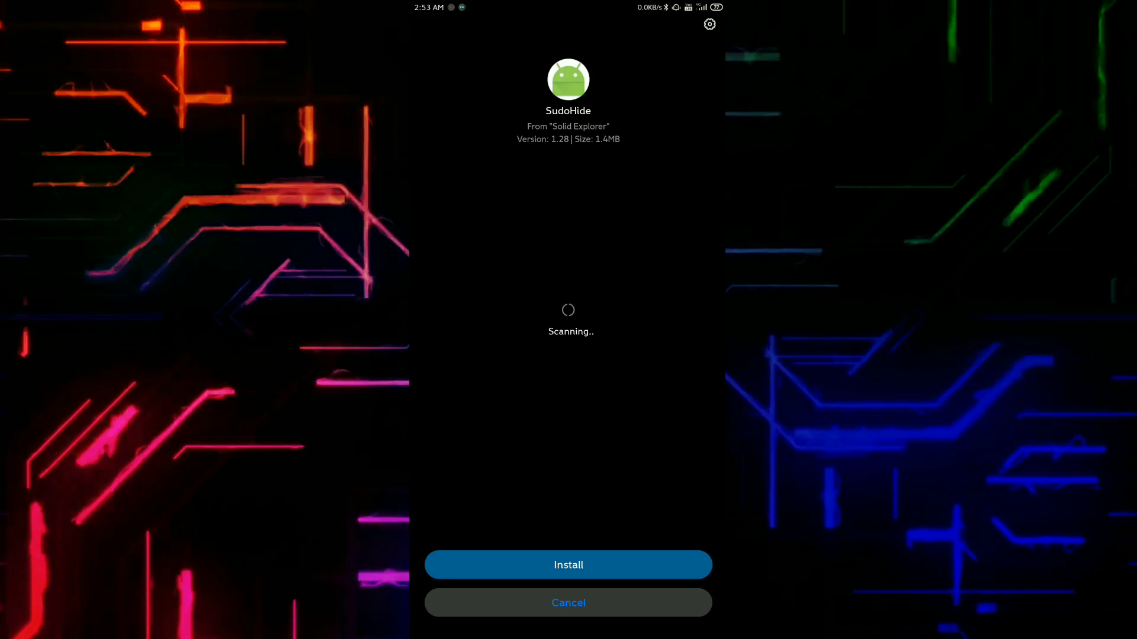
pyautogui.click(573, 576)
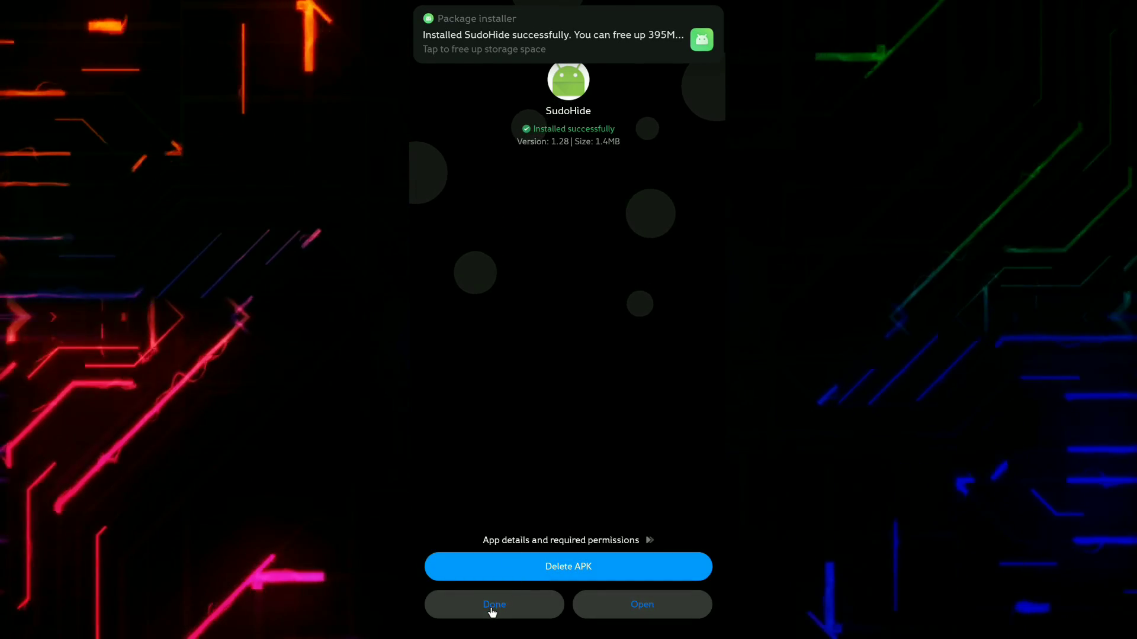
pyautogui.click(491, 612)
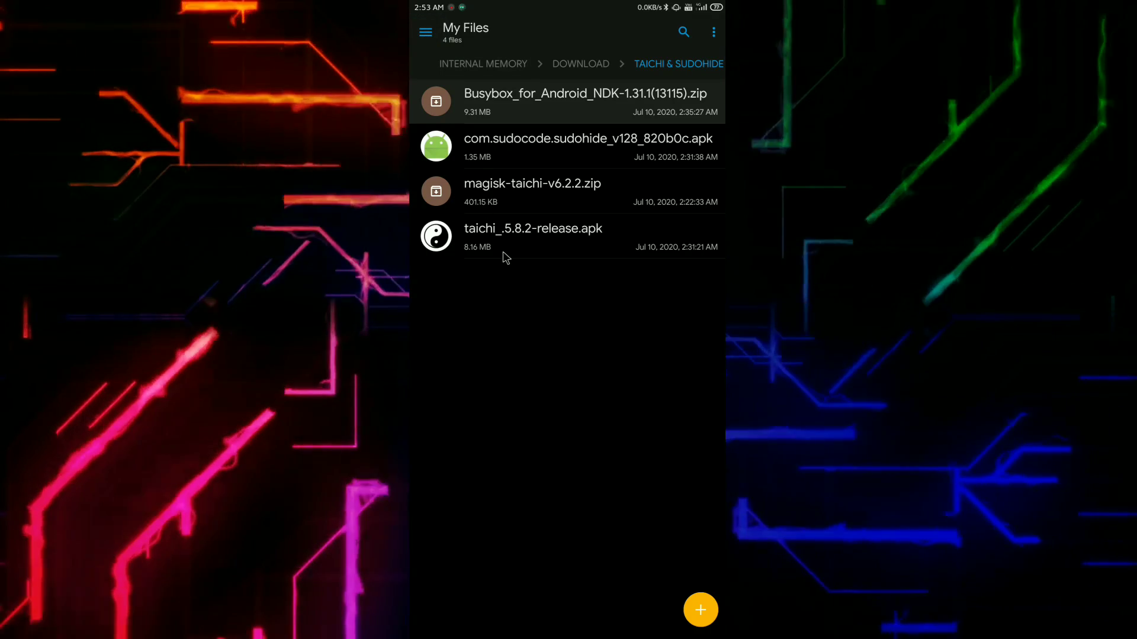
pyautogui.hotkey('alt', 'Tab')
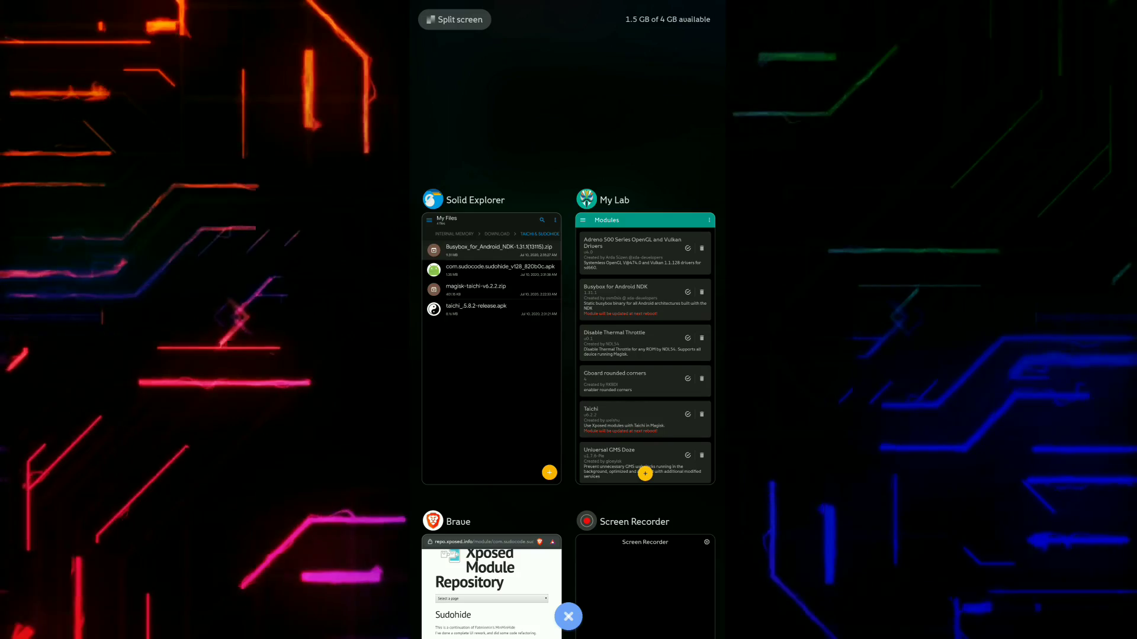
# Step: View the Telegram updates channel from the second home page, then return home
pyautogui.press('Escape')
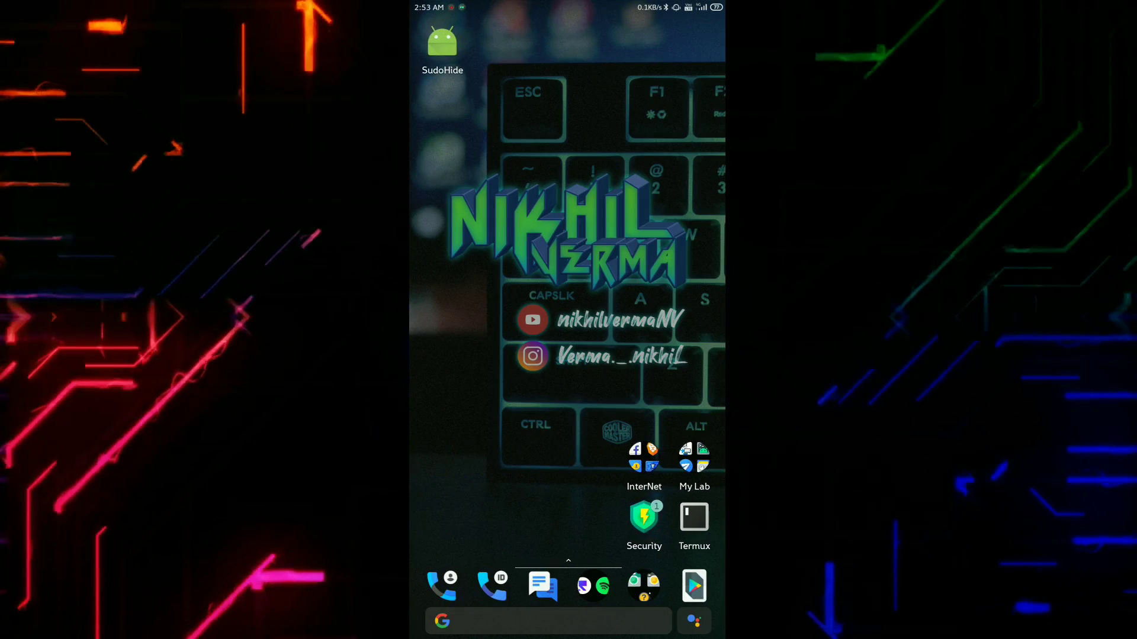
pyautogui.moveTo(658, 400); pyautogui.dragTo(479, 399)
pyautogui.click(640, 456)
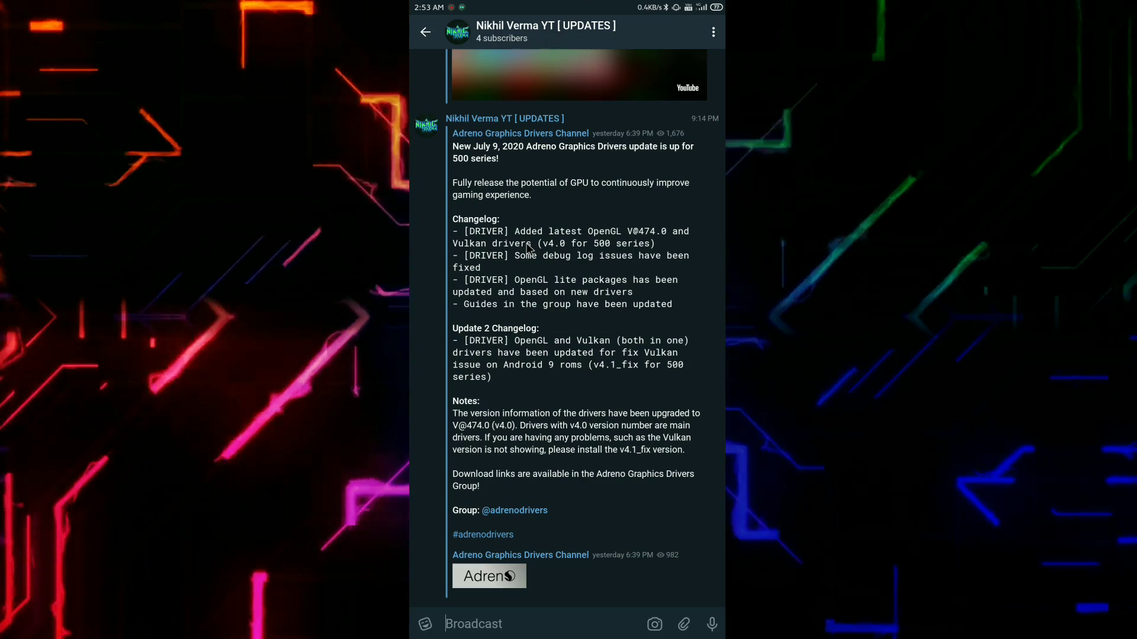
pyautogui.press('Home')
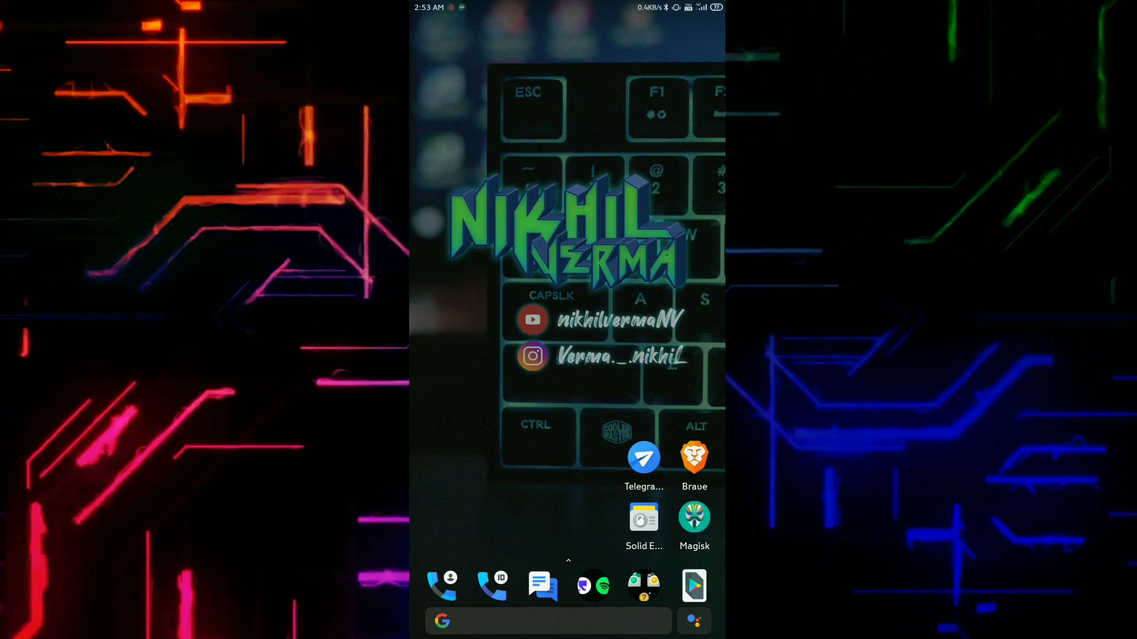
# Step: Reboot the phone and confirm Busybox and Taichi v6.2.2 are listed in Magisk Modules
pyautogui.press('XF86PowerOff')
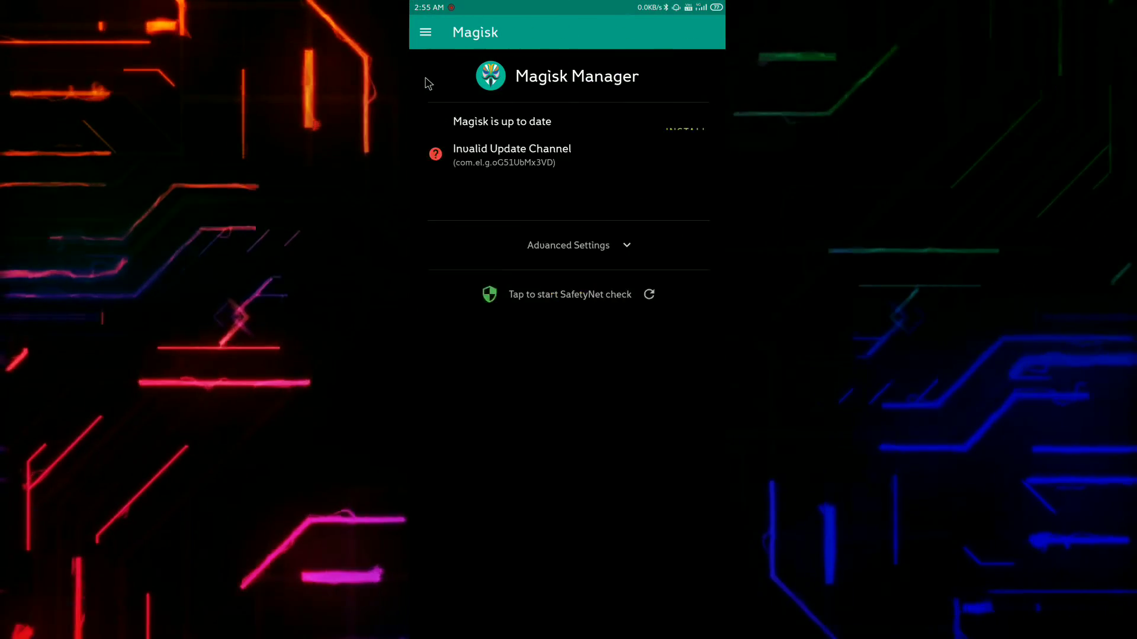
pyautogui.click(425, 34)
pyautogui.click(477, 134)
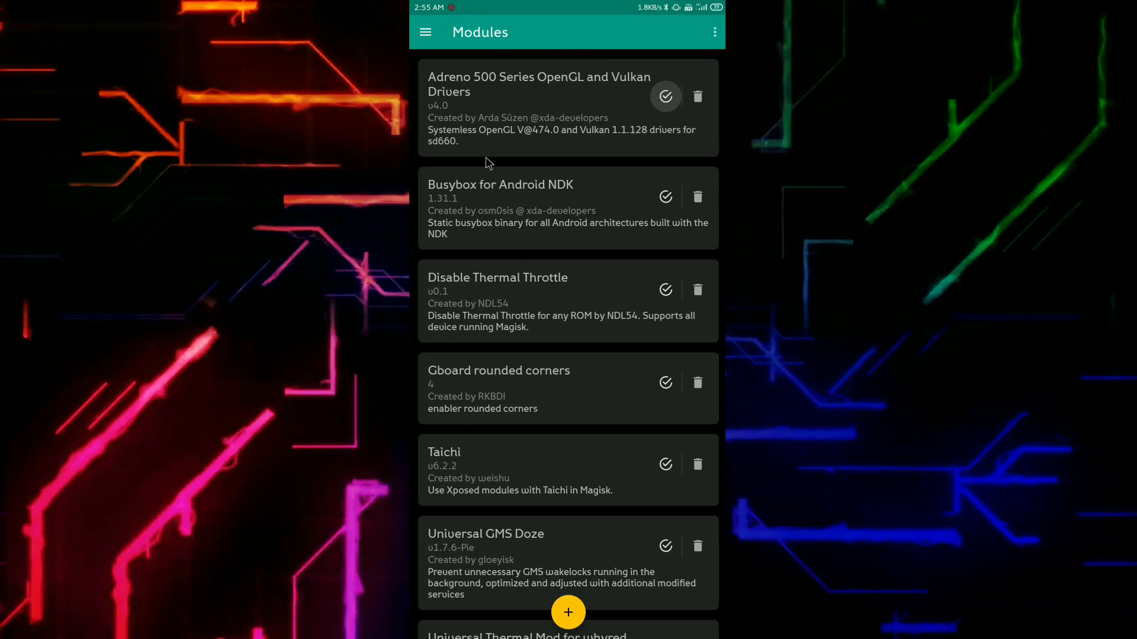
pyautogui.moveTo(569, 636); pyautogui.dragTo(568, 529)
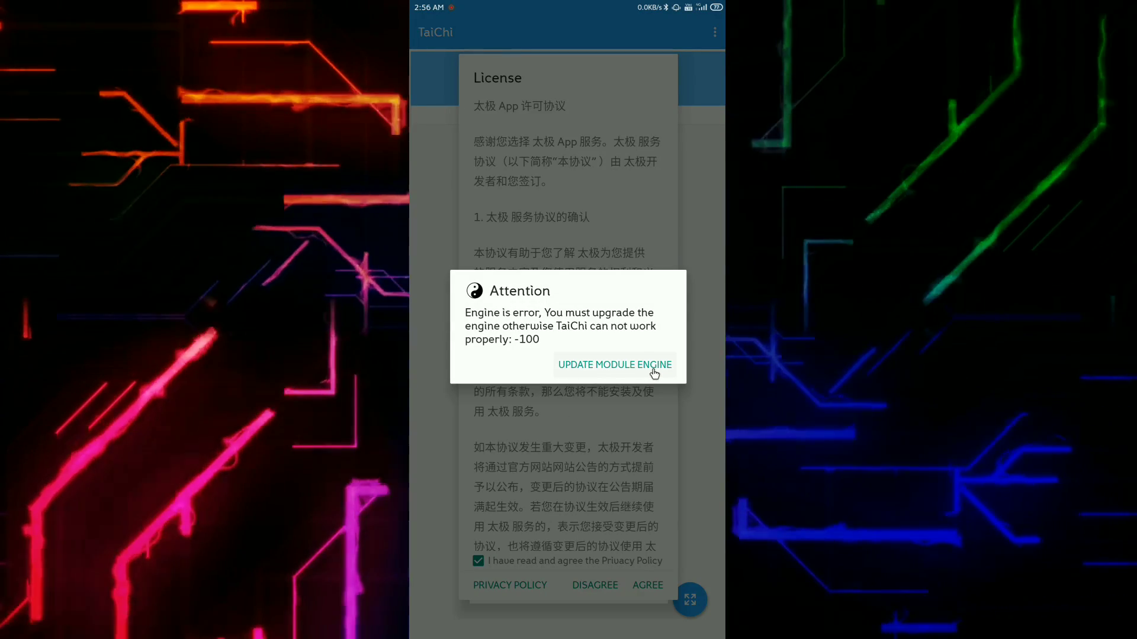
# Step: Update TaiChi's module engine, accept the license, and enable SudoHide 1.28 in Manage Modules
pyautogui.click(655, 372)
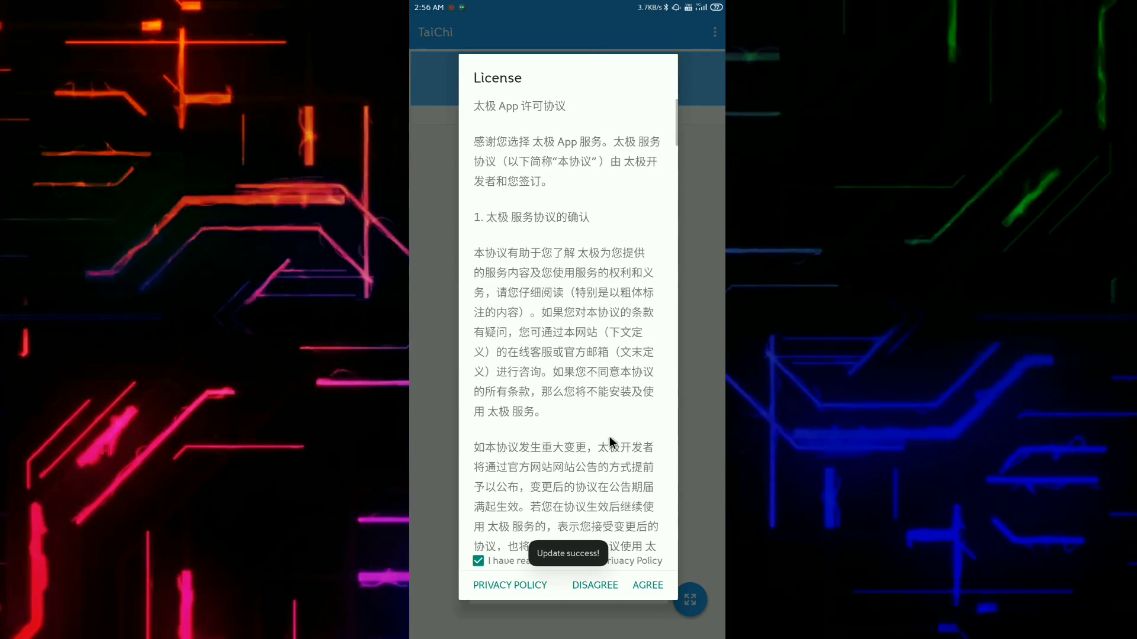
pyautogui.click(641, 585)
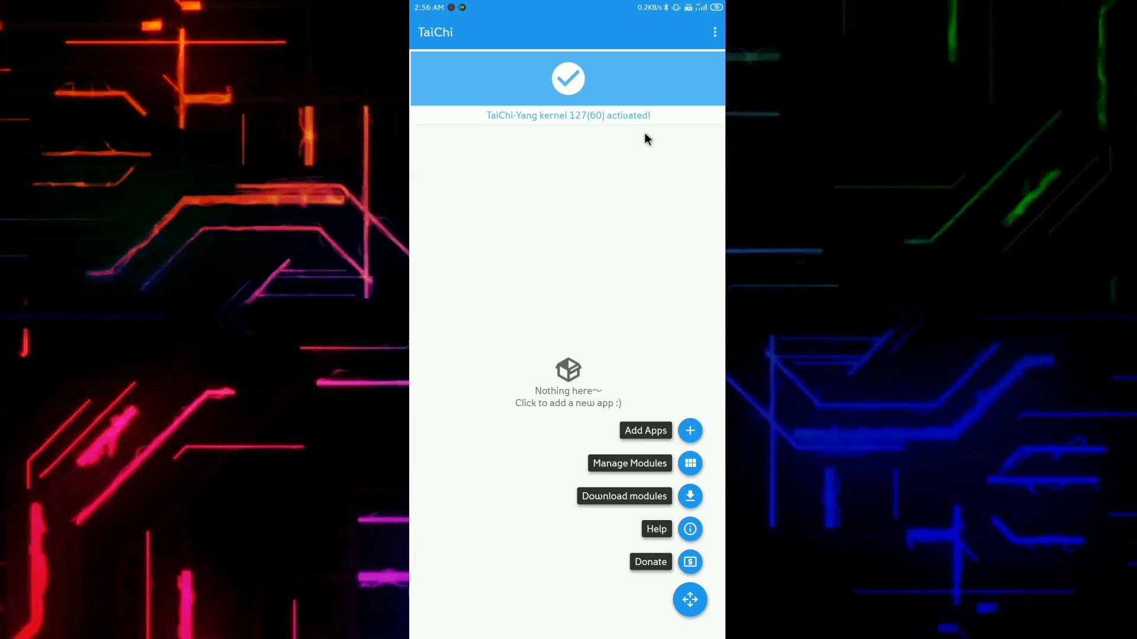
pyautogui.click(687, 473)
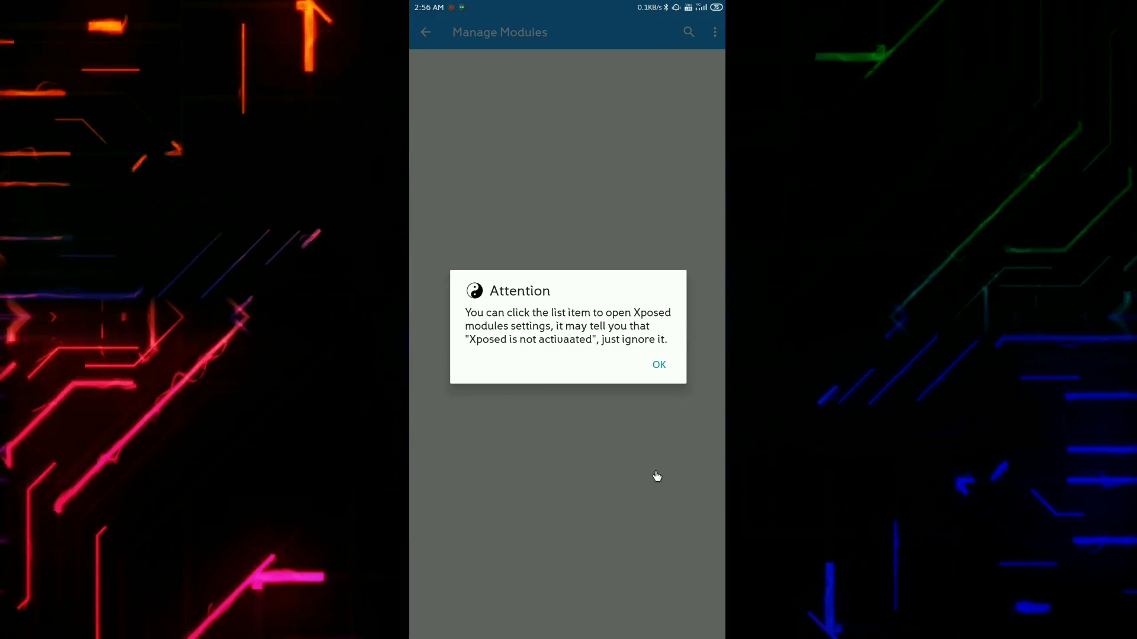
pyautogui.click(658, 366)
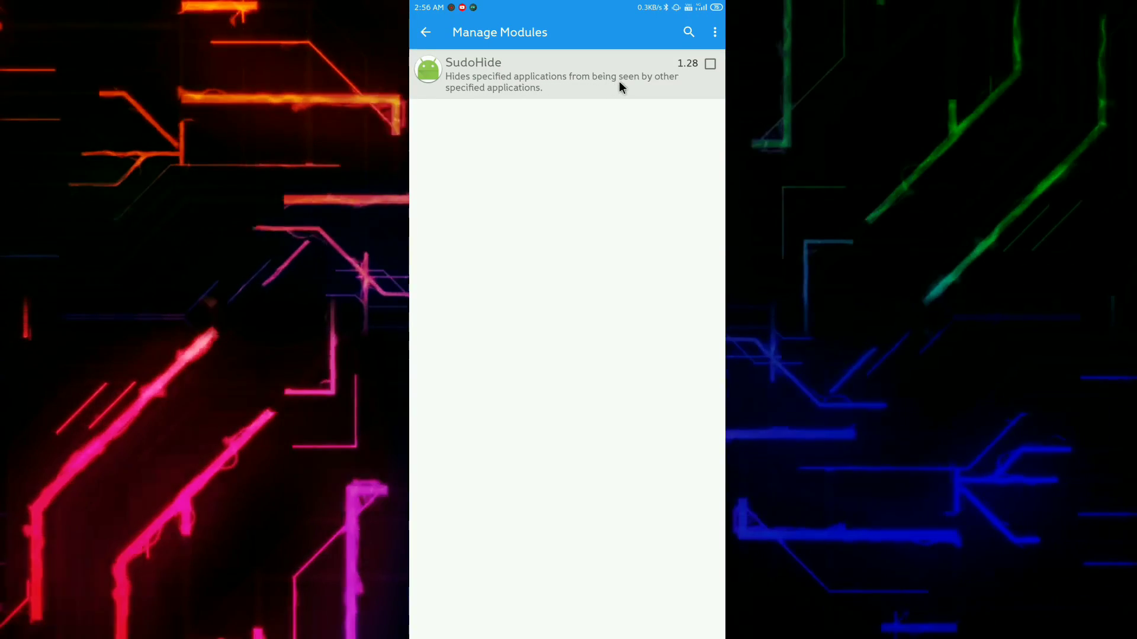
pyautogui.click(711, 64)
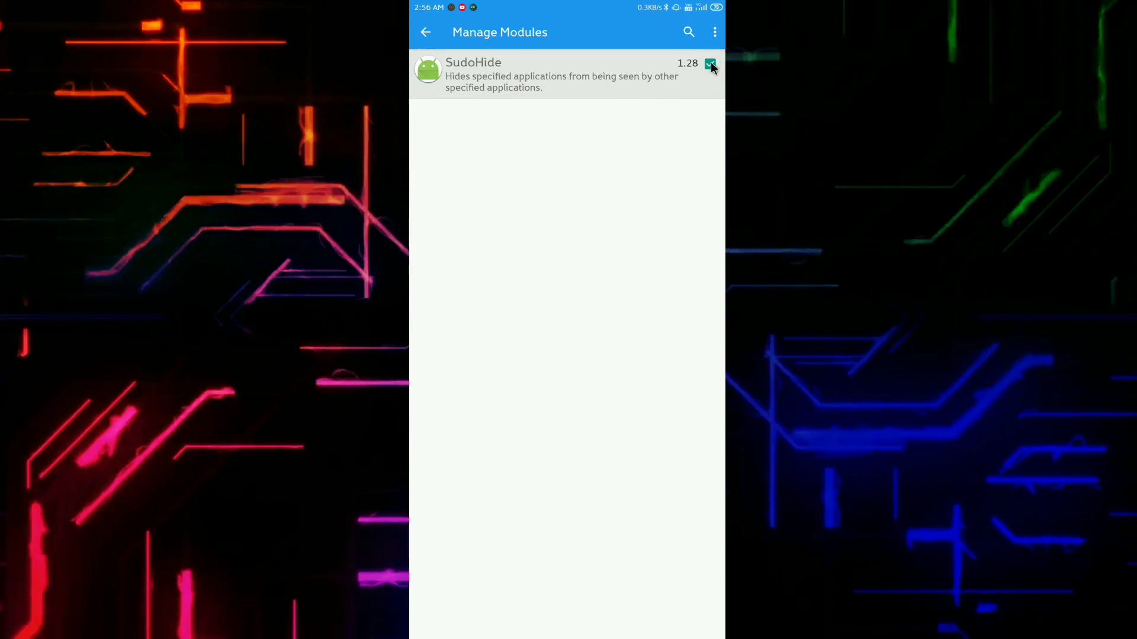
pyautogui.rightClick(585, 359)
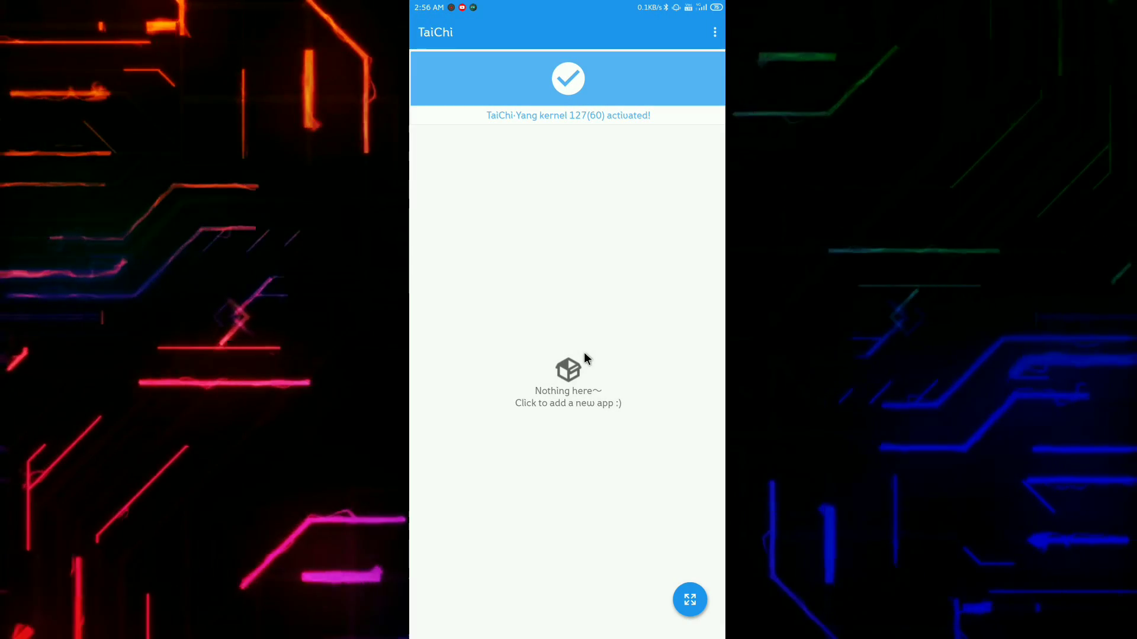
# Step: Launch SudoHide to load its installed-app list, then return to the home screen
pyautogui.middleClick(584, 358)
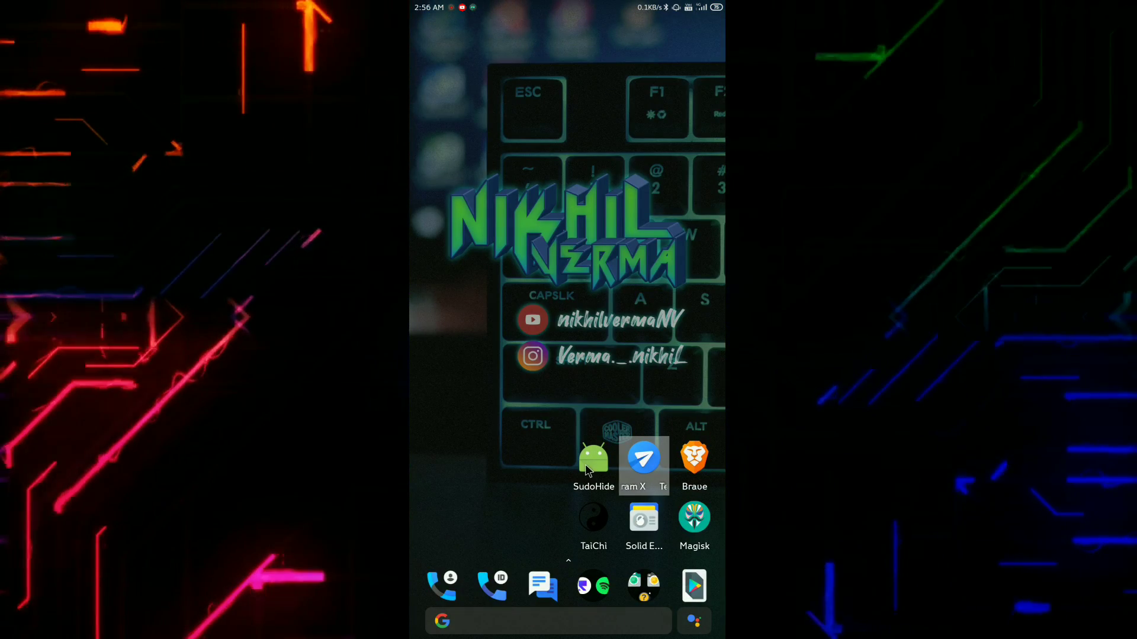
pyautogui.click(594, 461)
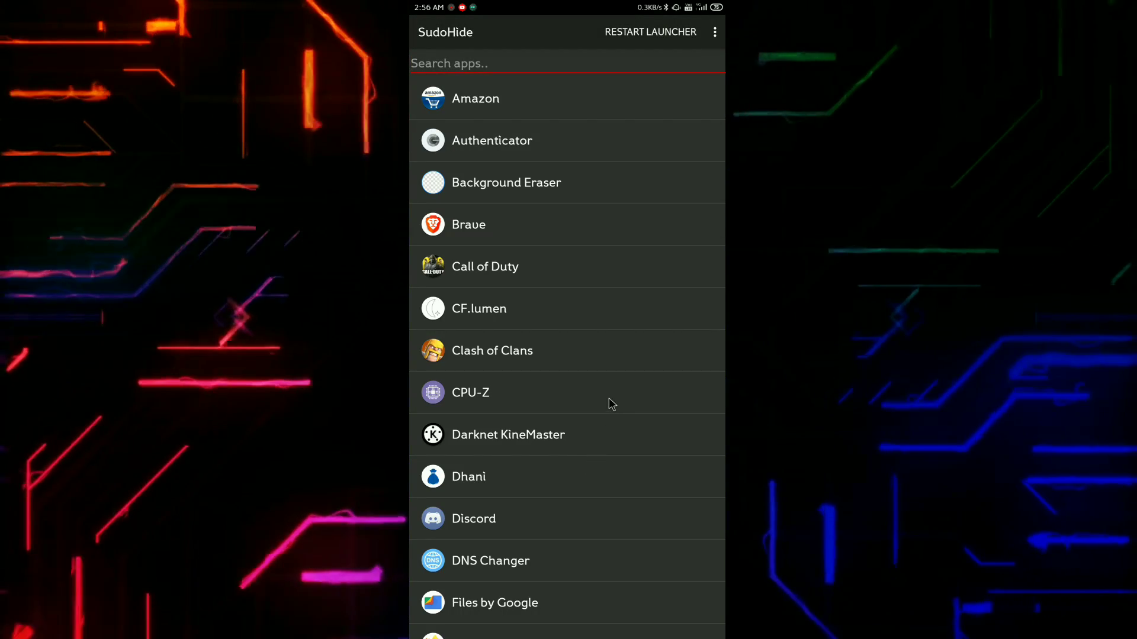
pyautogui.click(714, 33)
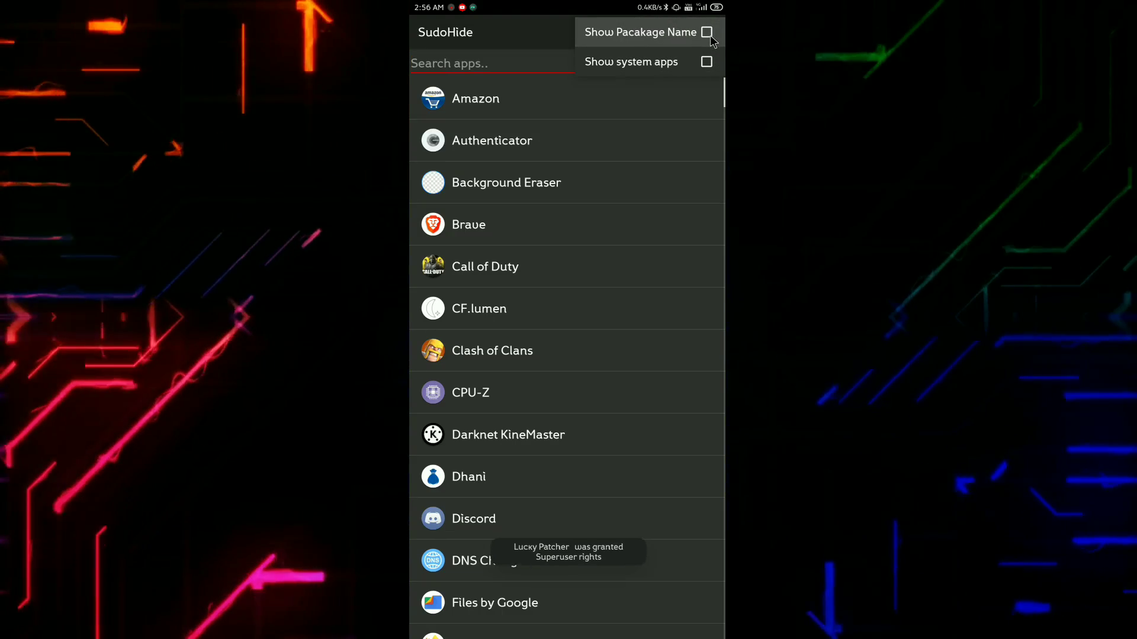
pyautogui.click(655, 209)
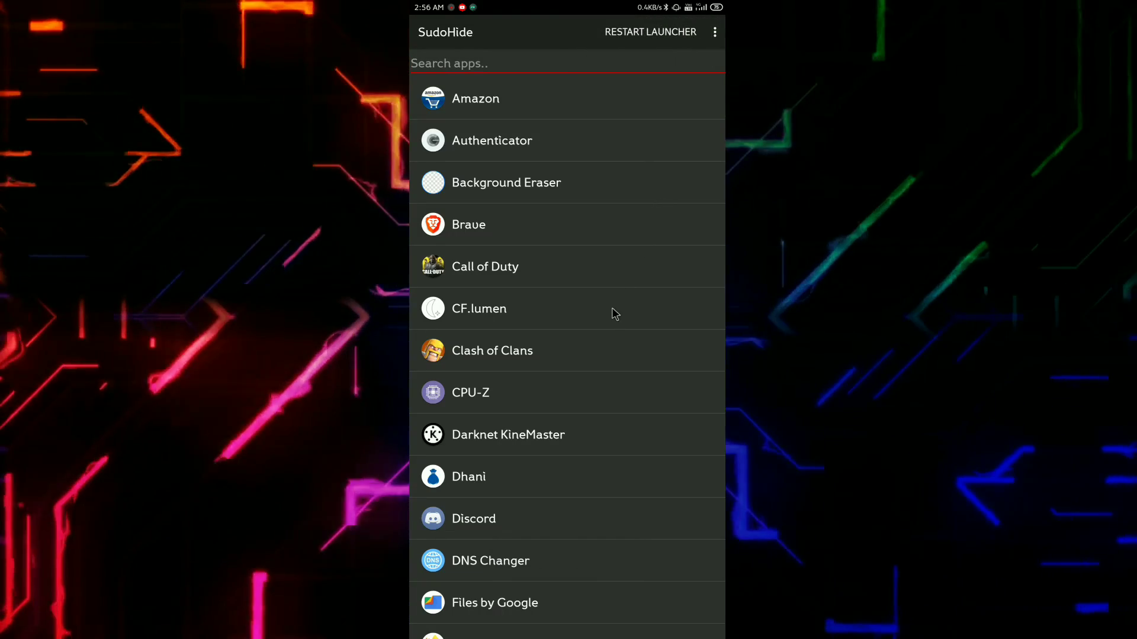
pyautogui.press('Home')
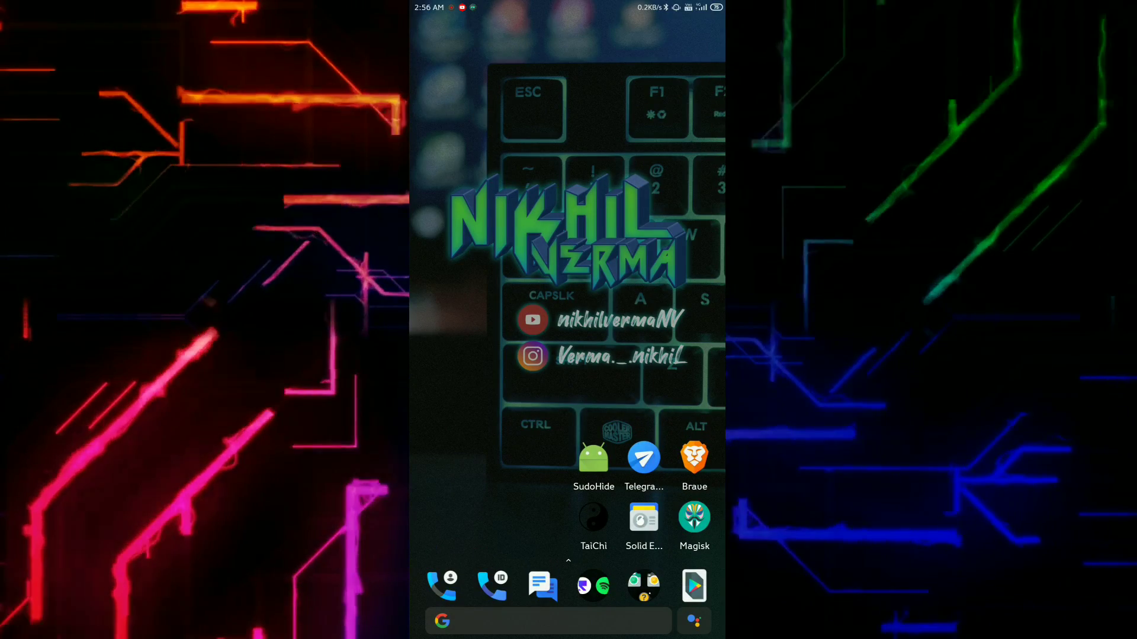